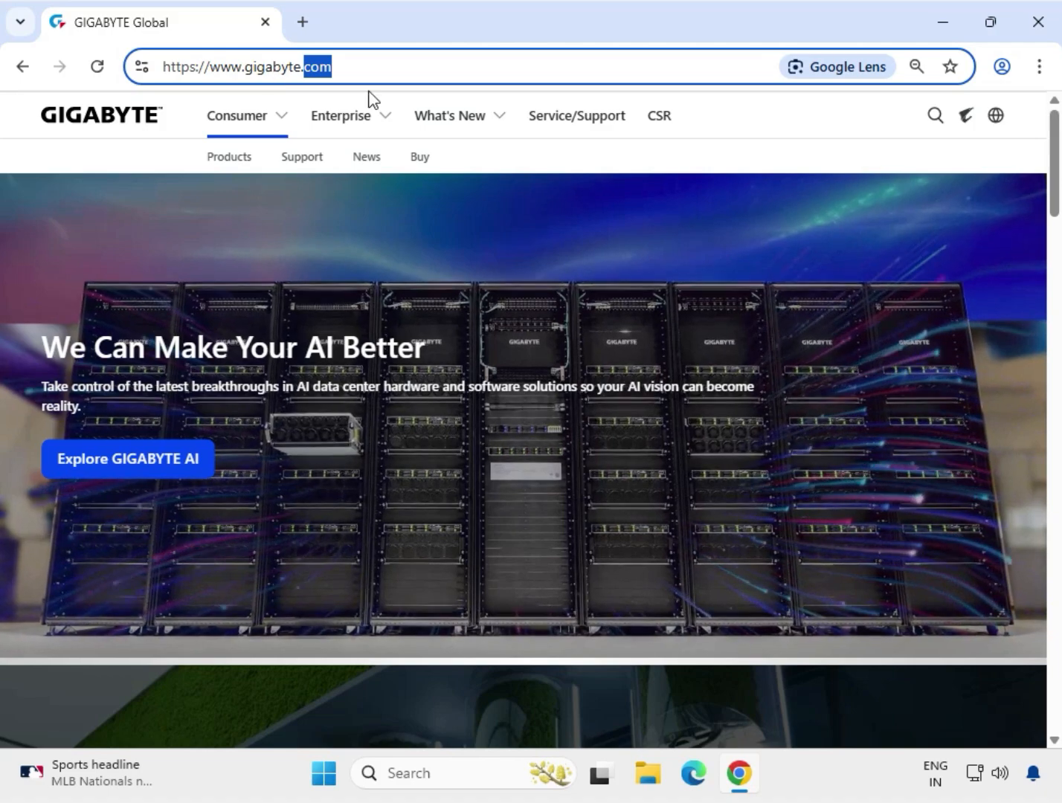
- Search the GIGABYTE website for "h610m s2"
left_click(792, 146)
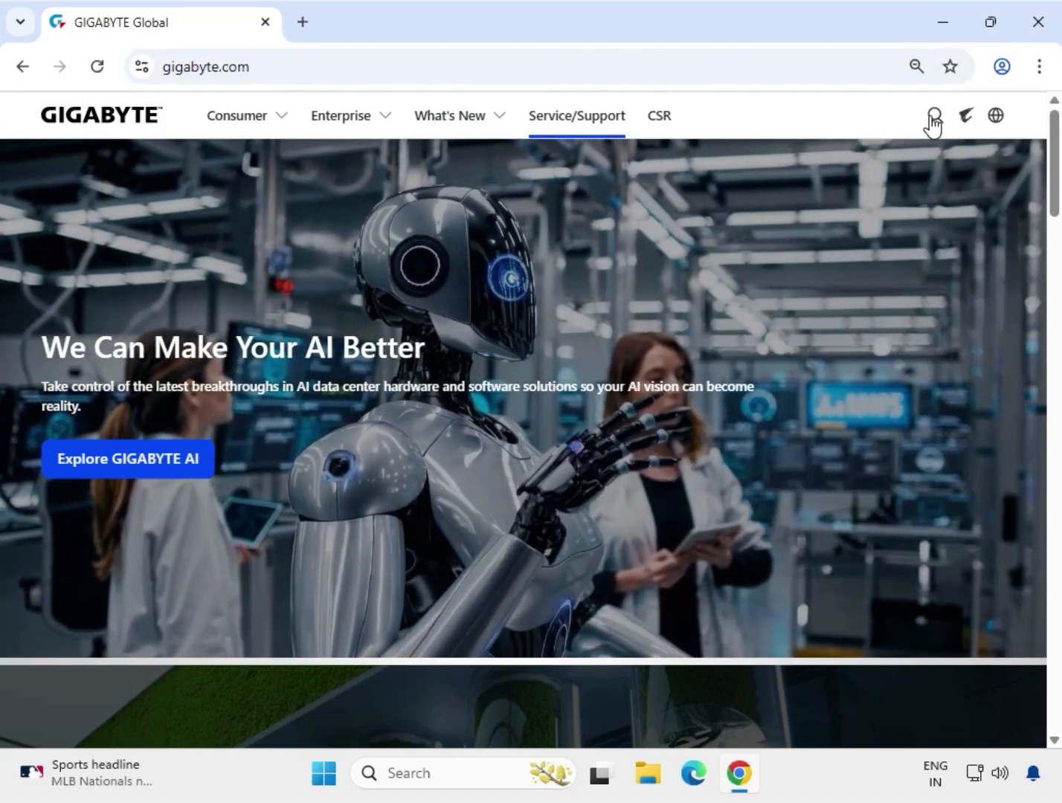
left_click(934, 116)
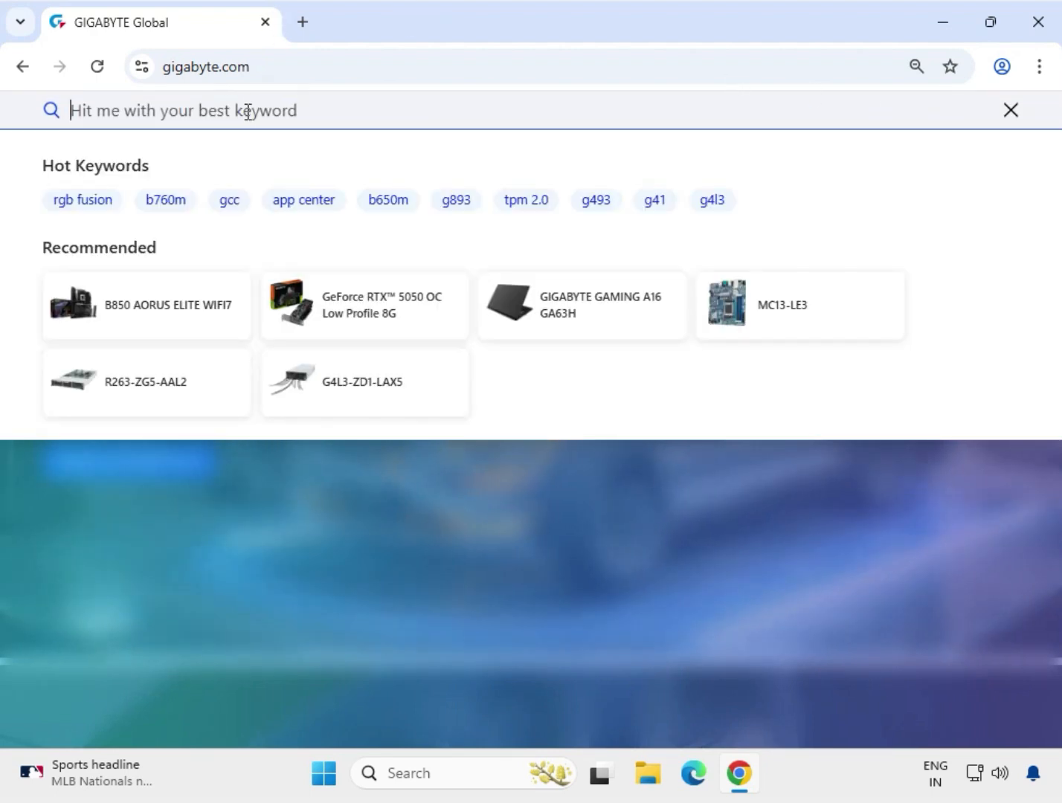
type("h")
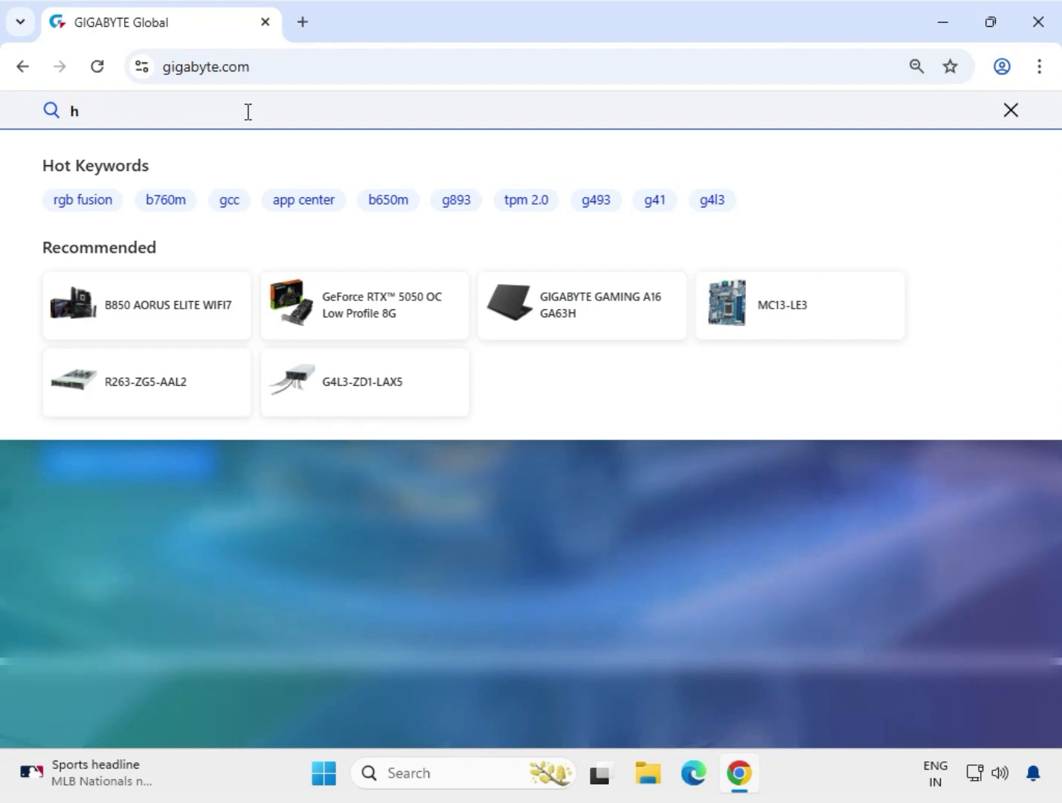
type("610m")
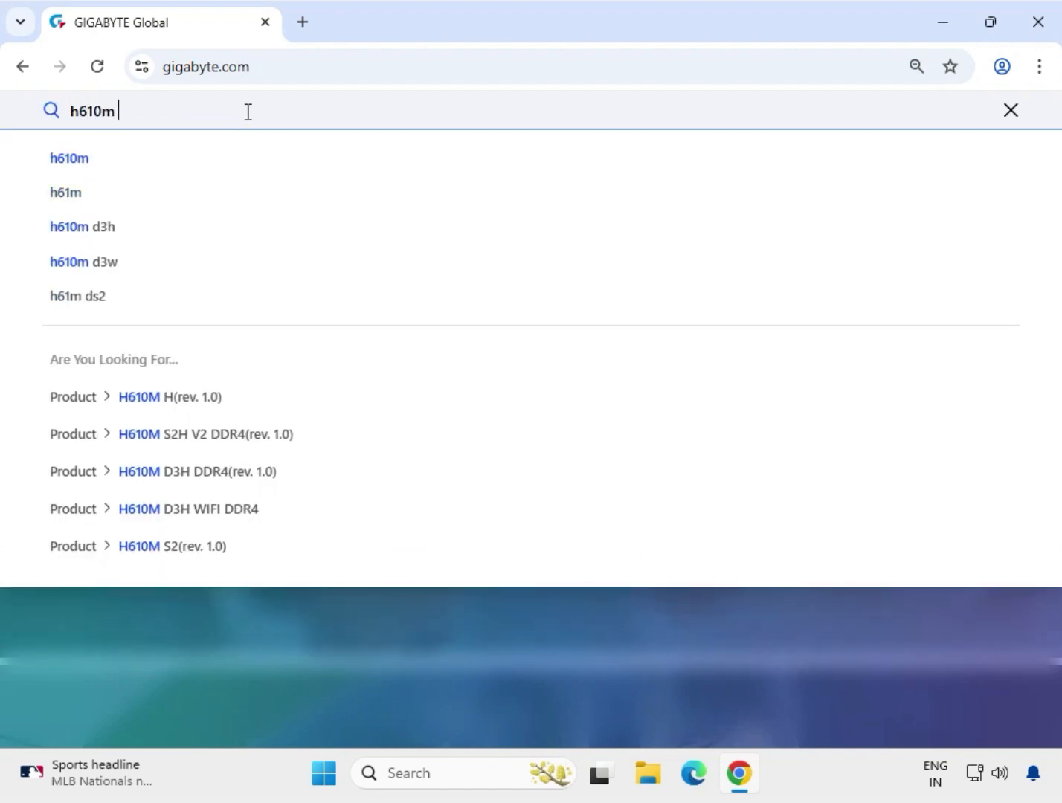
type(" s2")
key("Return")
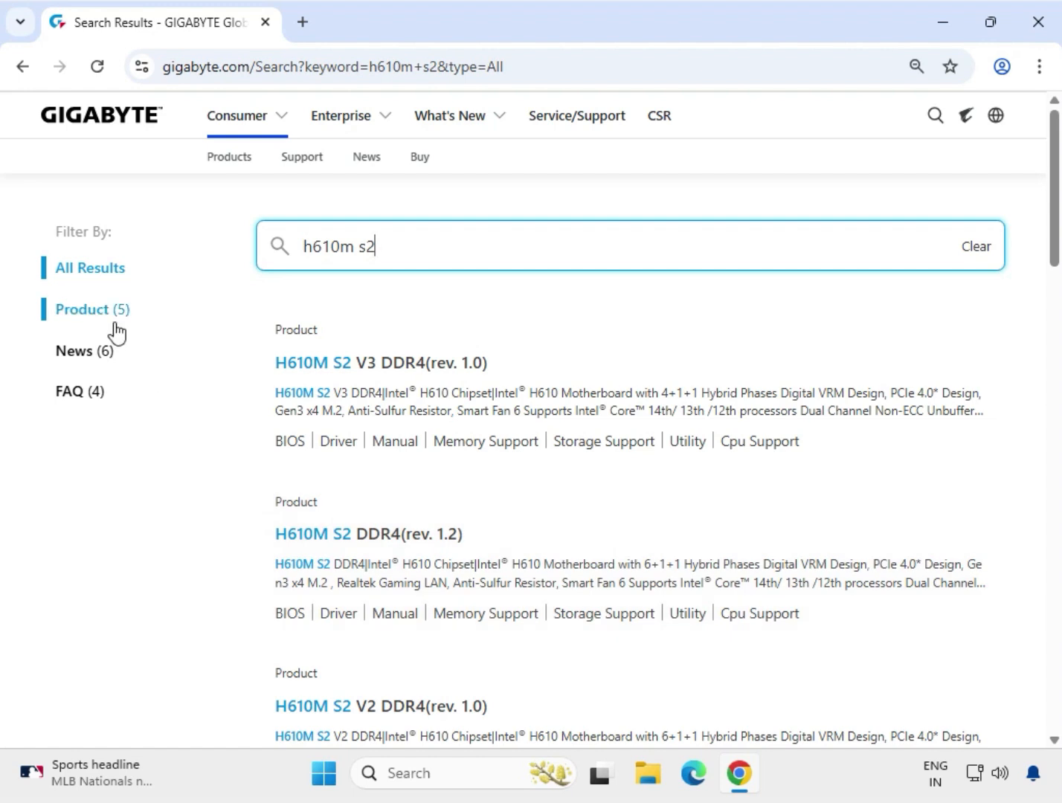
- Limit the search results to products and open the H610M S2 (rev. 1.0) motherboard page
left_click(110, 323)
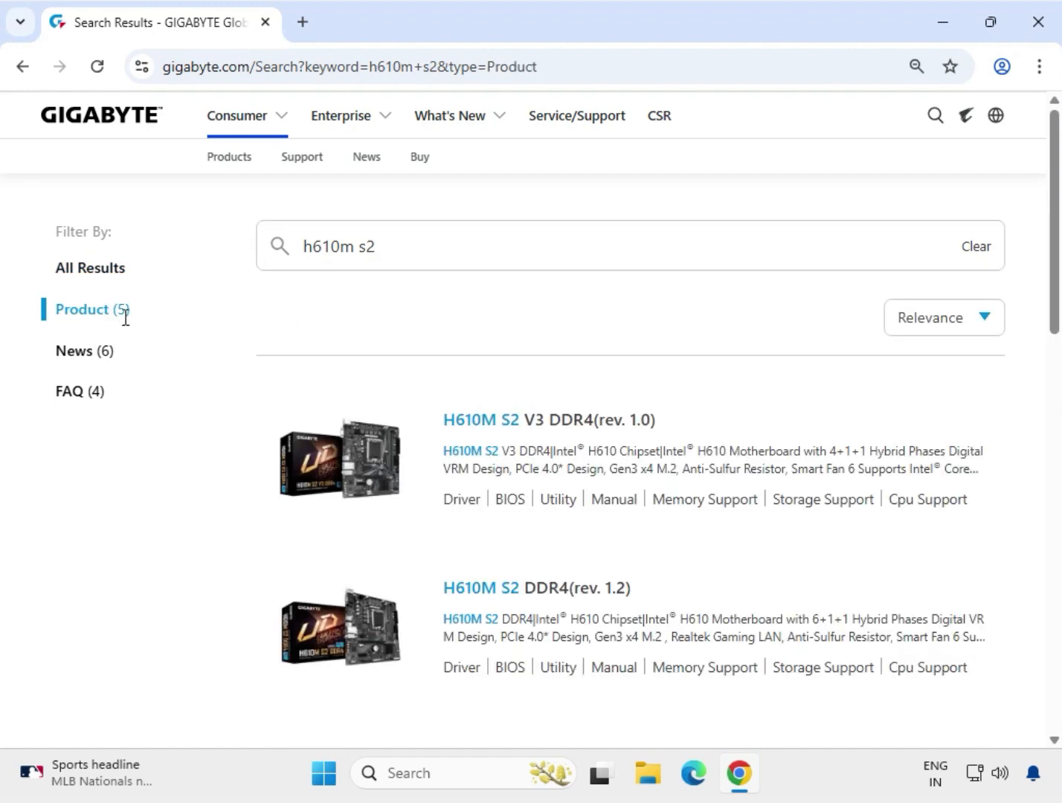
scroll(512, 520, "down", 4)
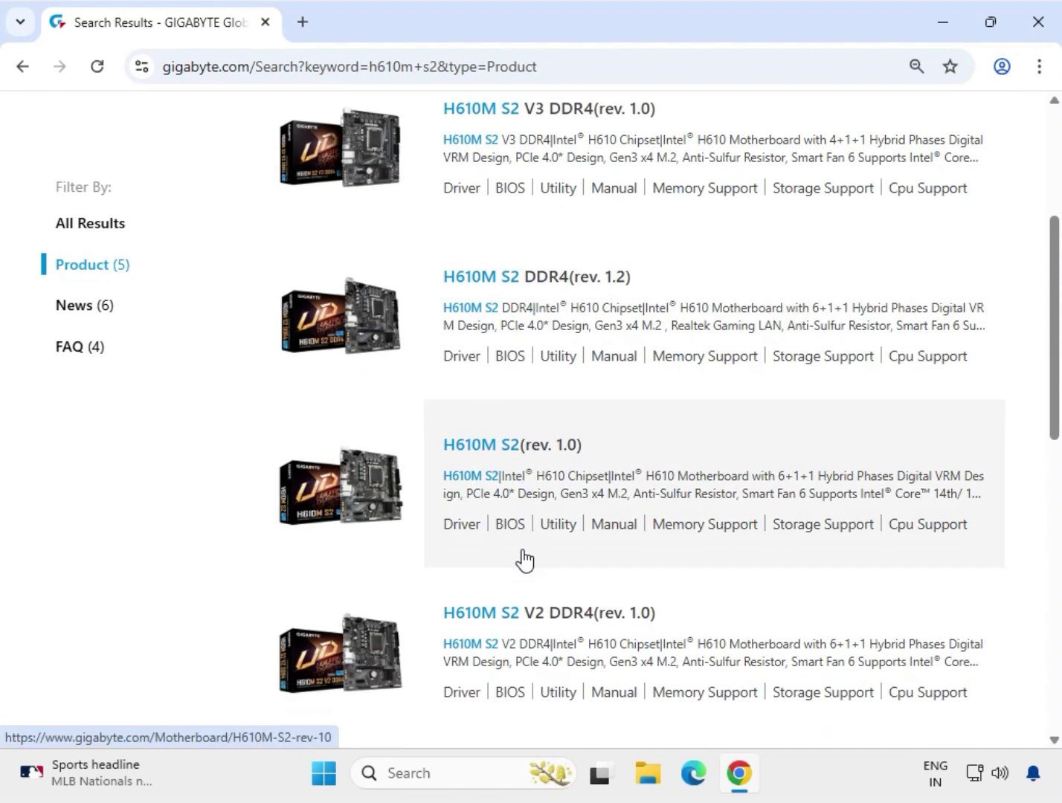
left_click(482, 443)
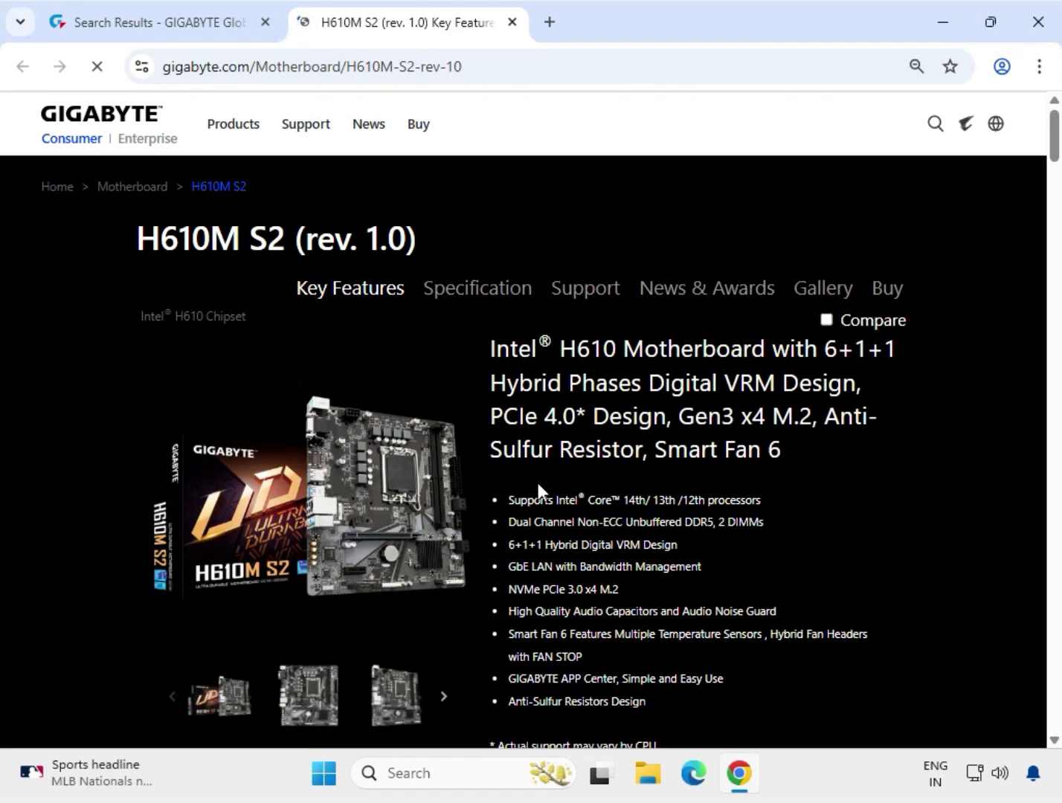
- Open the motherboard's support downloads and set the driver OS to Windows 11 64bit
left_click(585, 296)
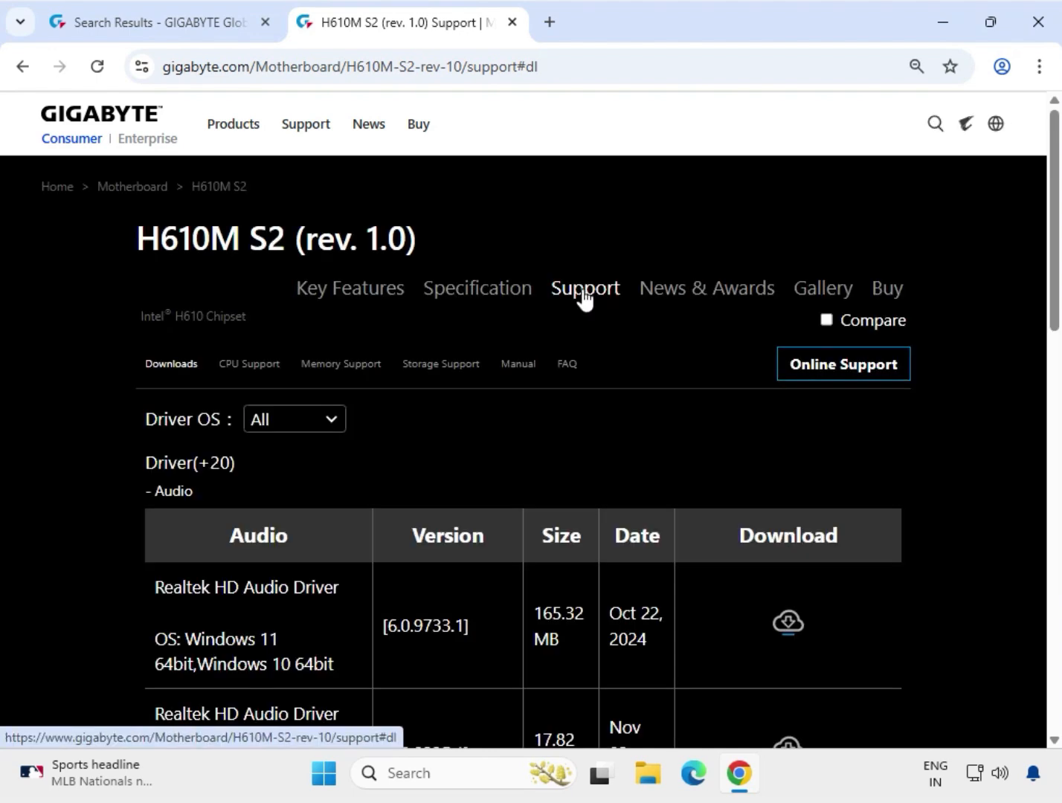
left_click(311, 430)
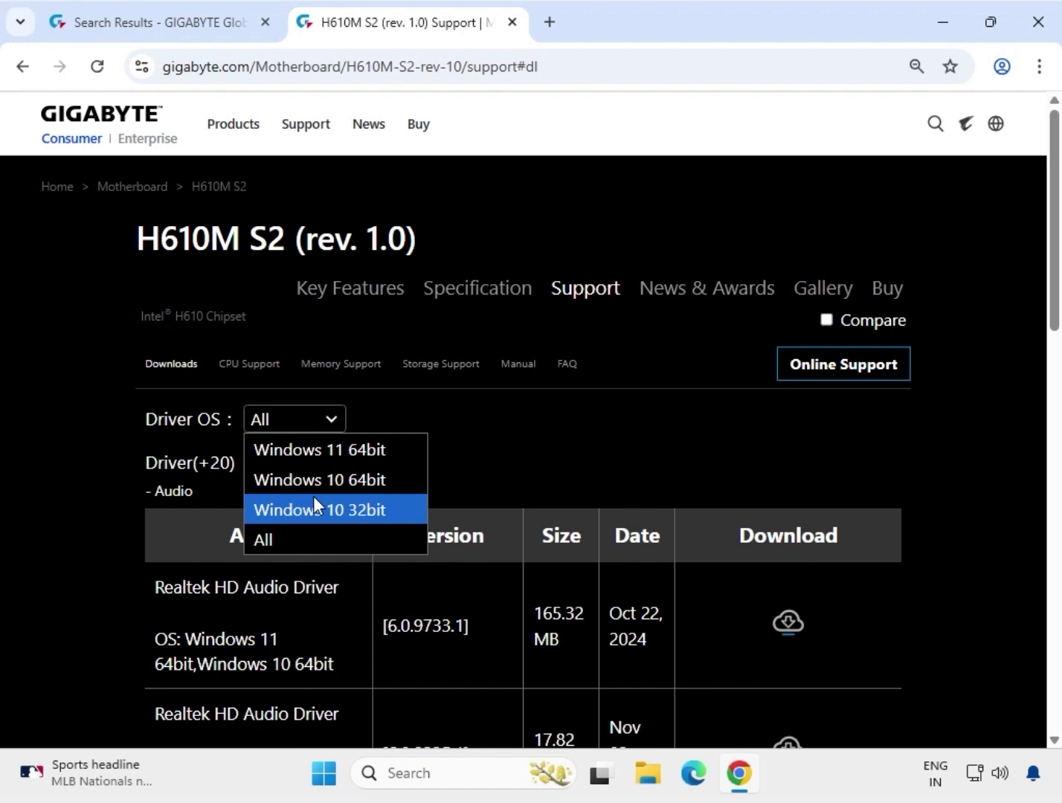
left_click(299, 451)
scroll(518, 455, "down", 1)
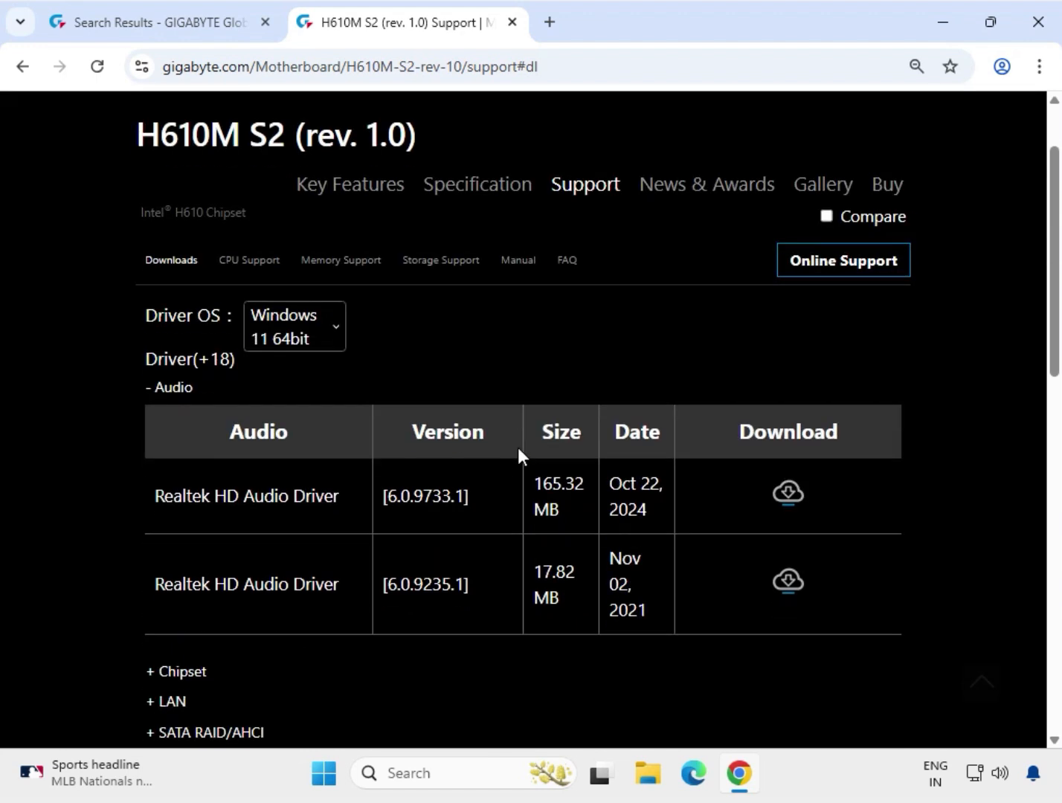
- Download the Realtek HD Audio Driver version 6.0.9733.1 and check its progress in the download history
left_click_drag(169, 499, 580, 514)
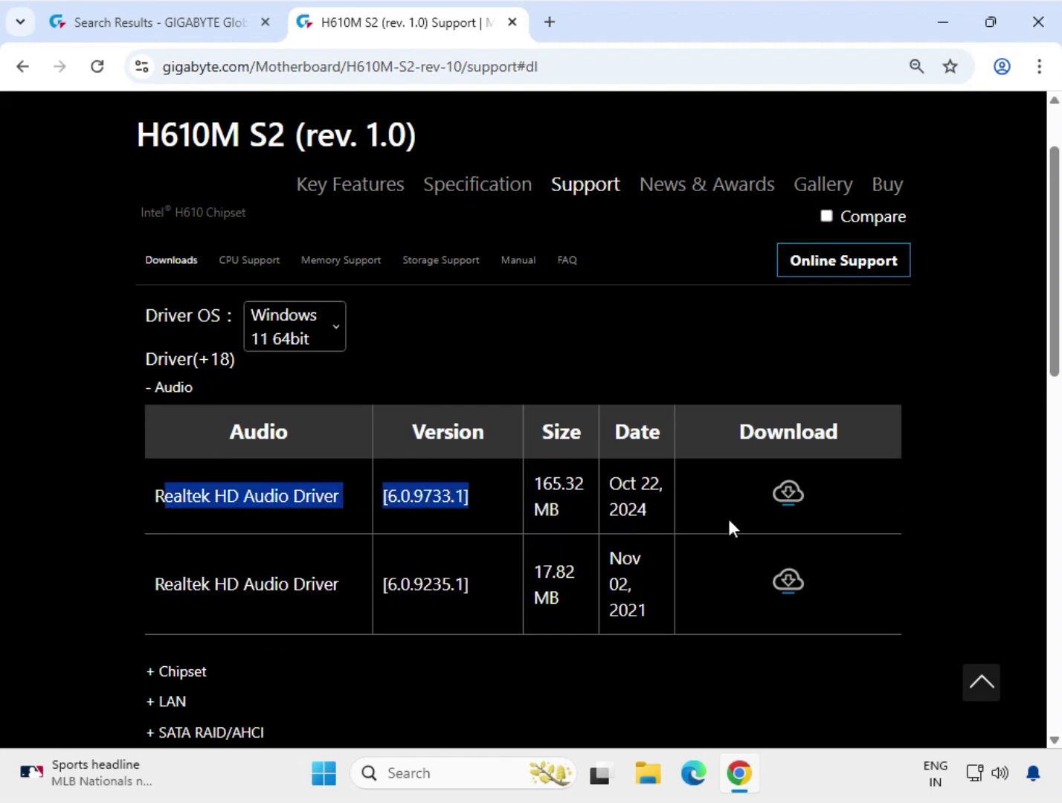
left_click(789, 505)
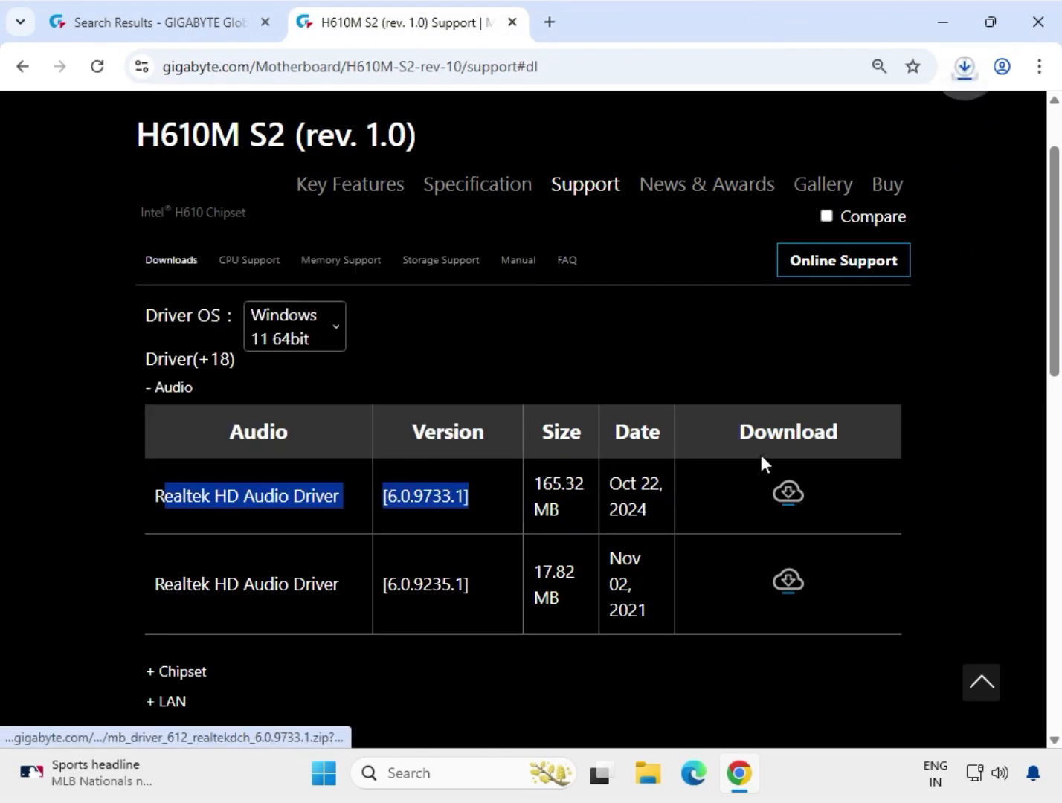
left_click(965, 68)
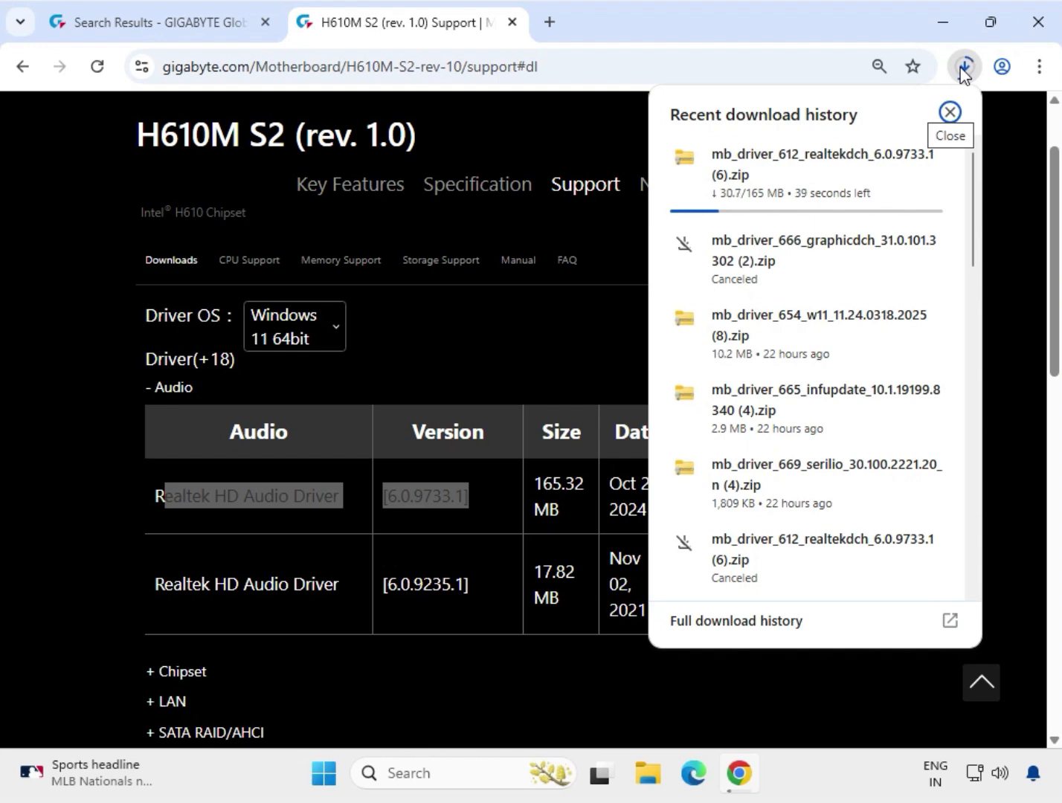
scroll(379, 528, "down", 3)
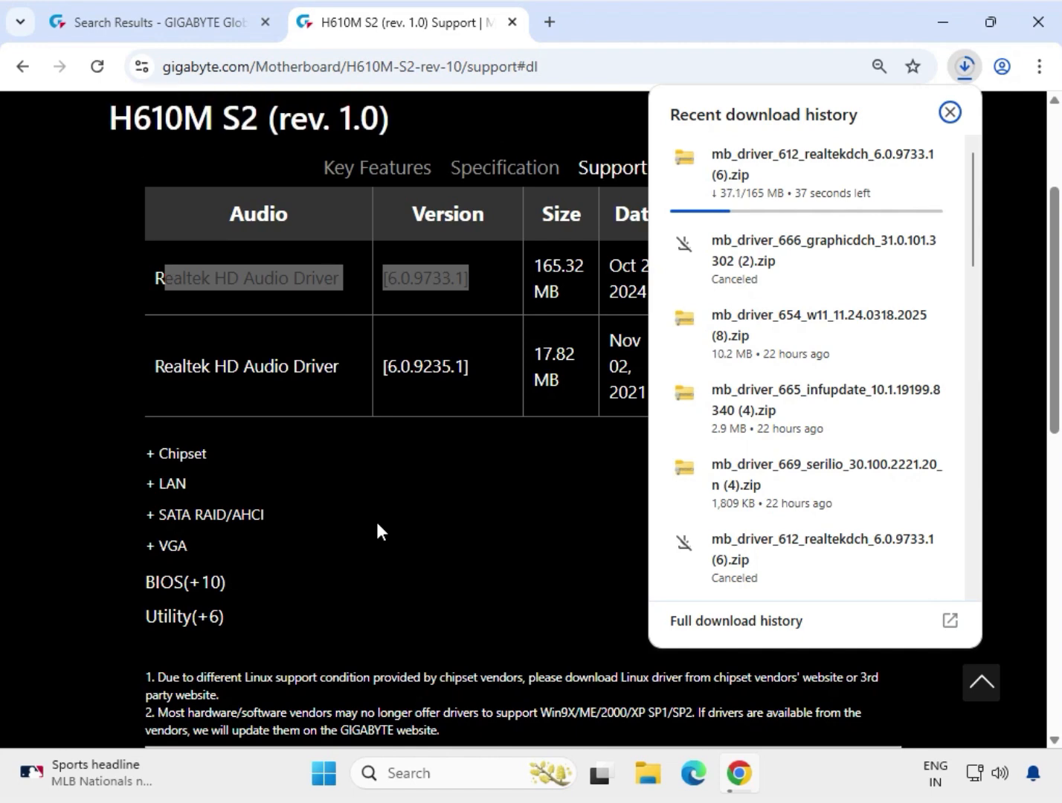
scroll(376, 519, "up", 1)
scroll(375, 520, "up", 2)
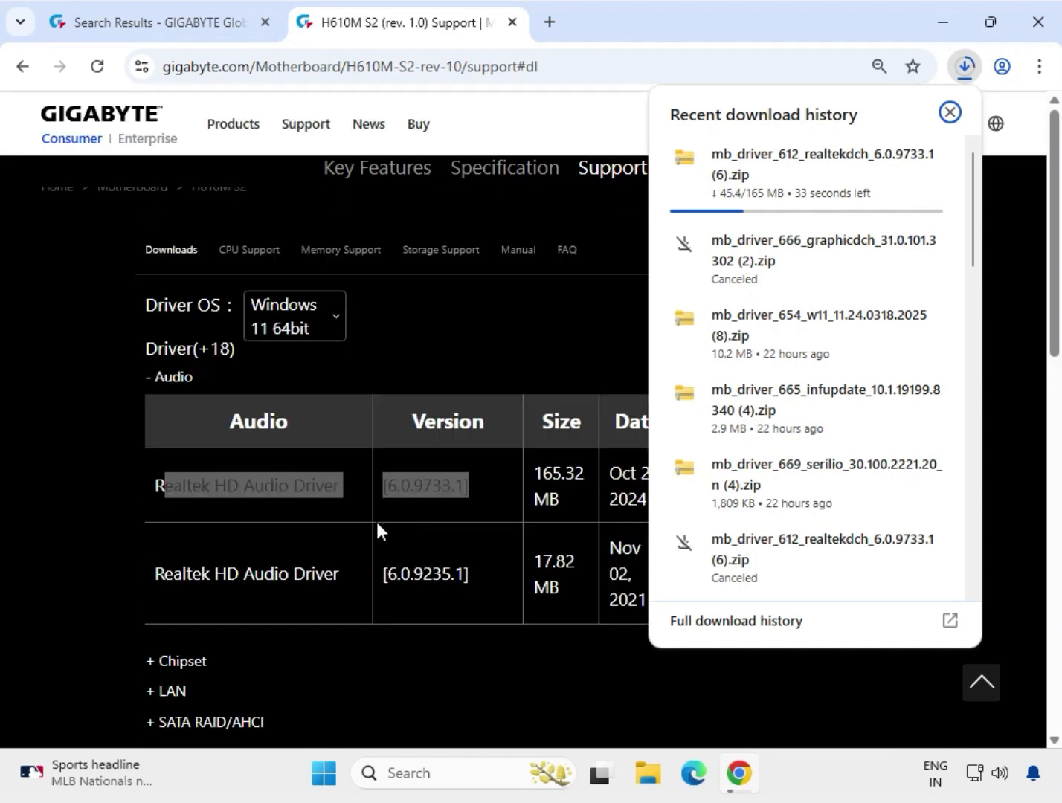
scroll(377, 519, "down", 1)
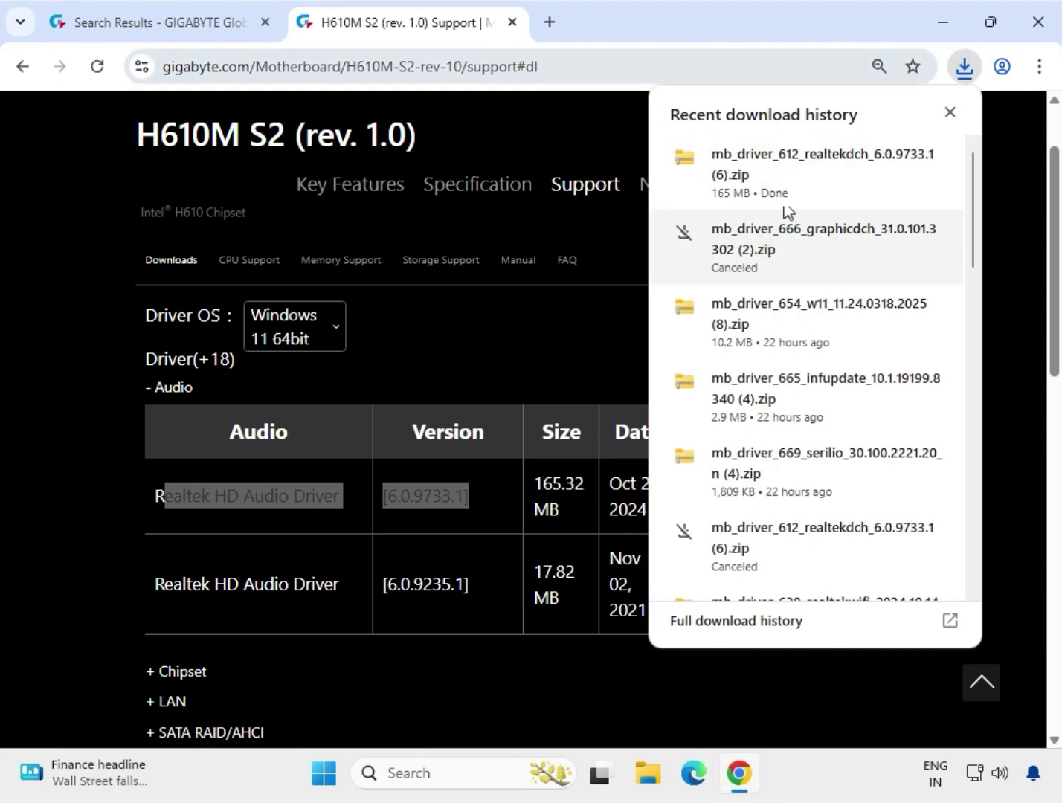
- Install the Realtek audio driver from the downloaded archive, allowing it to make changes to the device, and close the archive folder
left_click(795, 183)
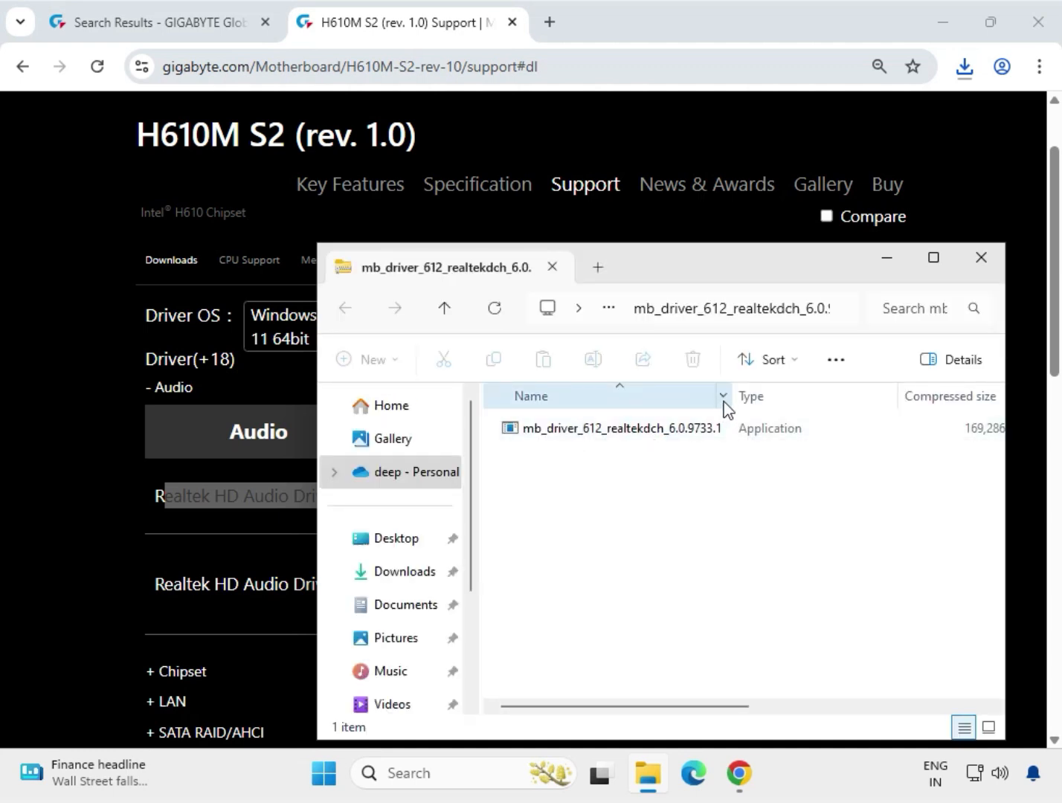
left_click_drag(735, 399, 868, 397)
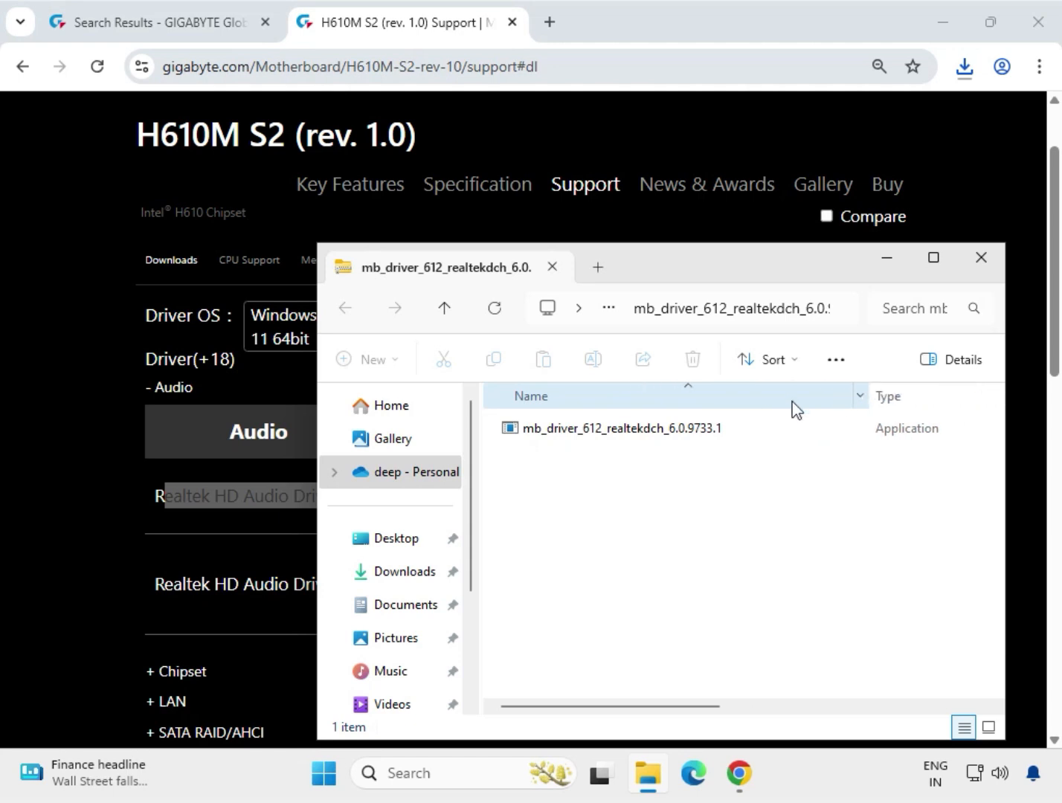
left_click(695, 434)
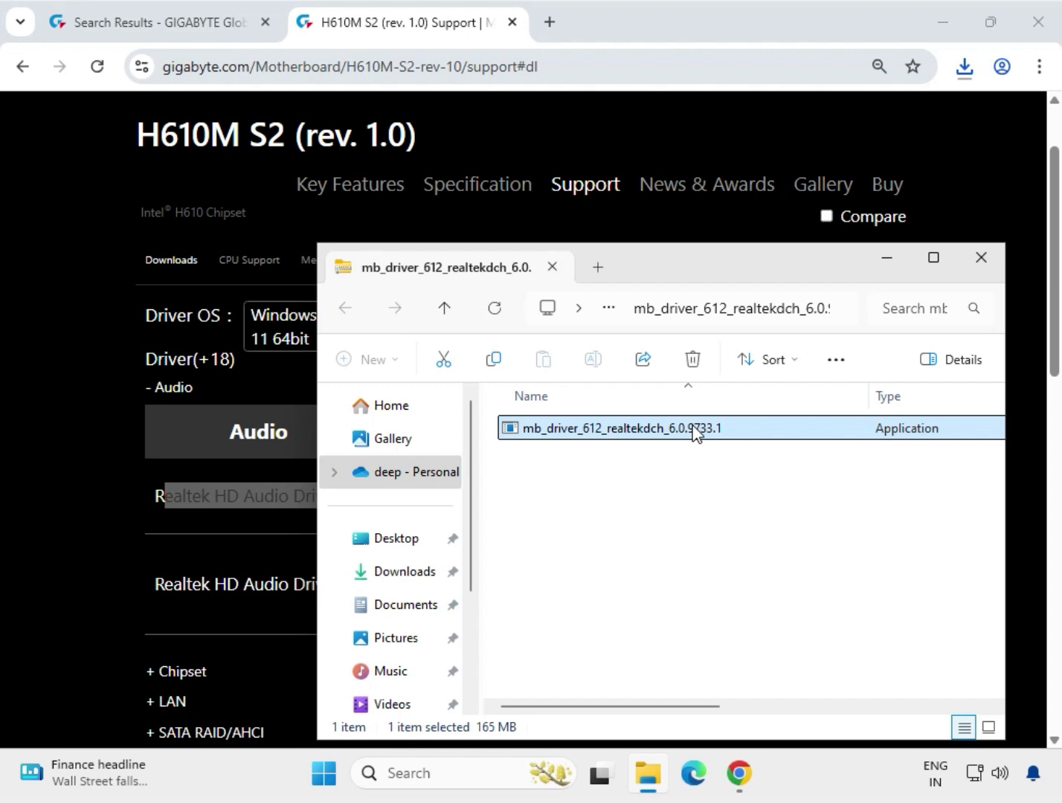
double_click(695, 432)
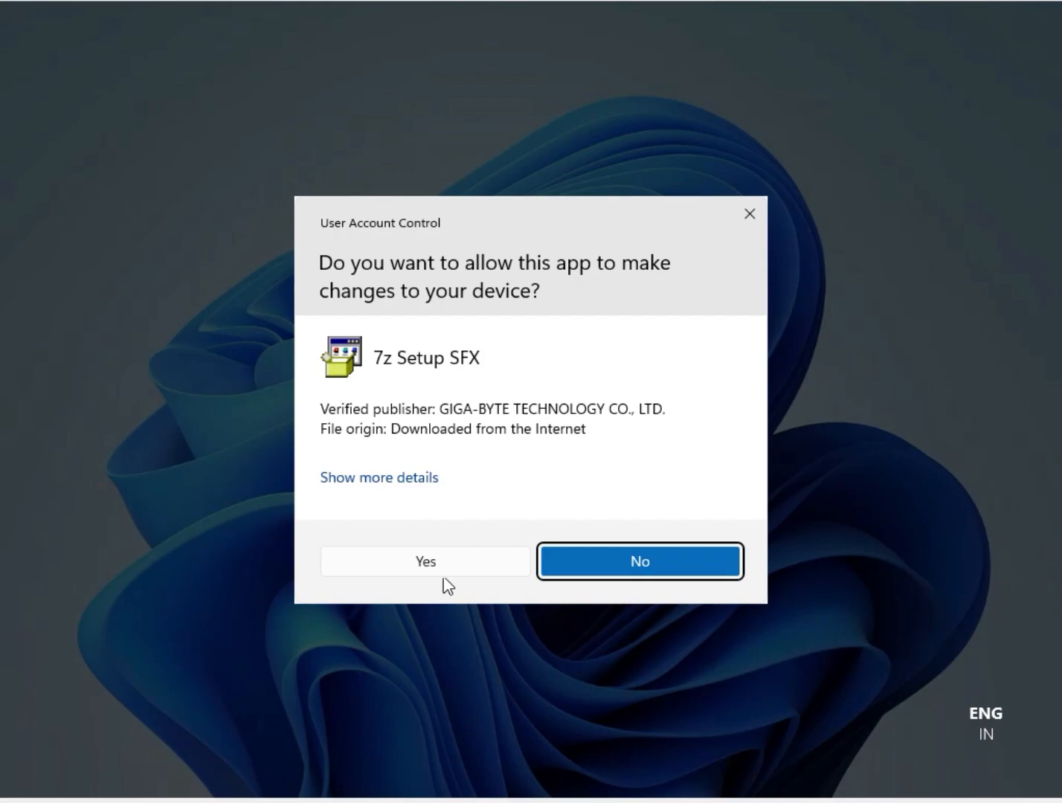
left_click(444, 569)
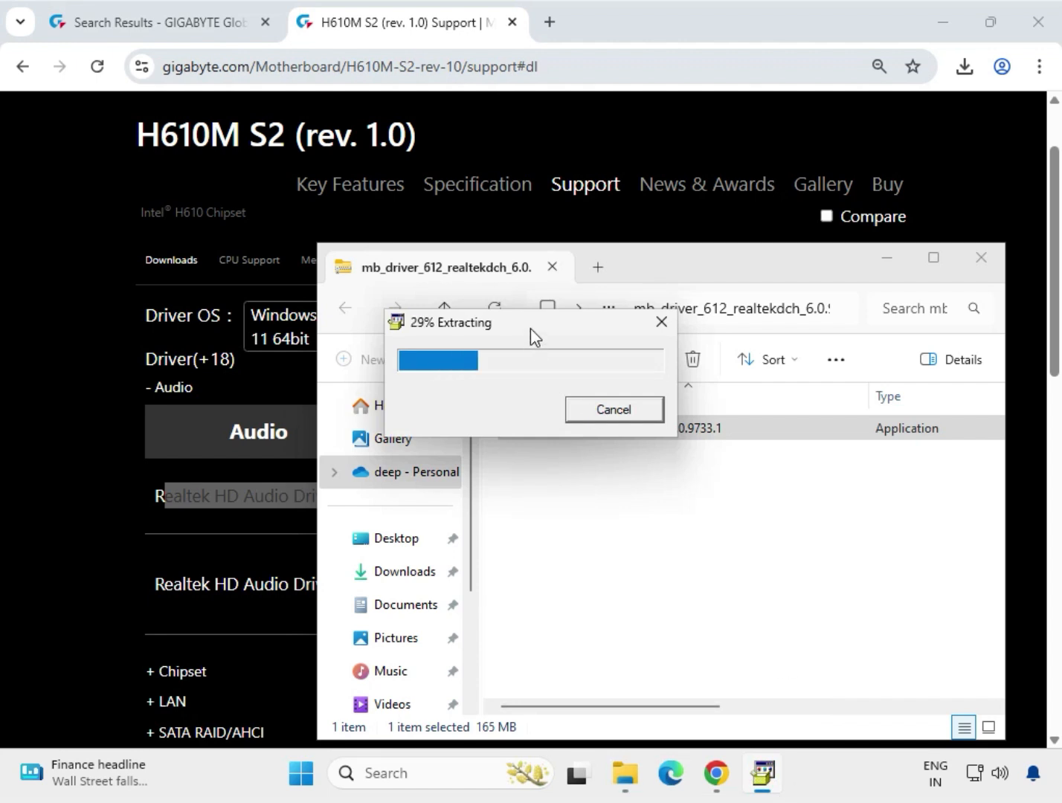
left_click_drag(532, 334, 695, 509)
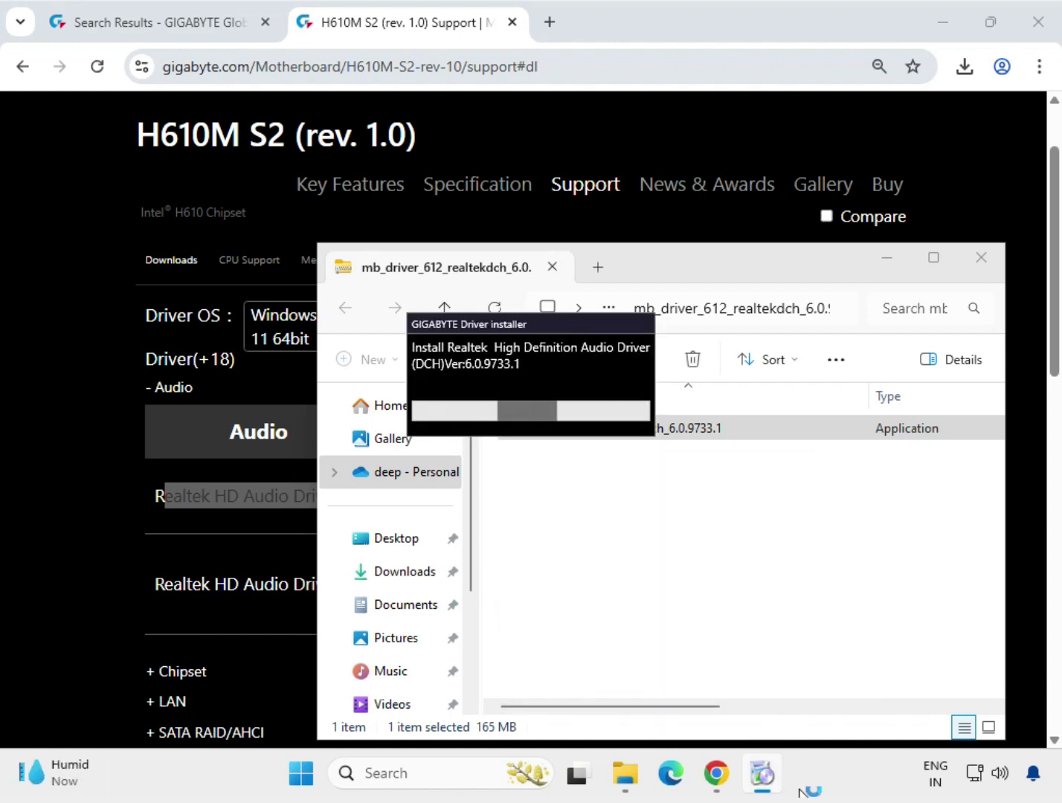
left_click_drag(480, 319, 587, 470)
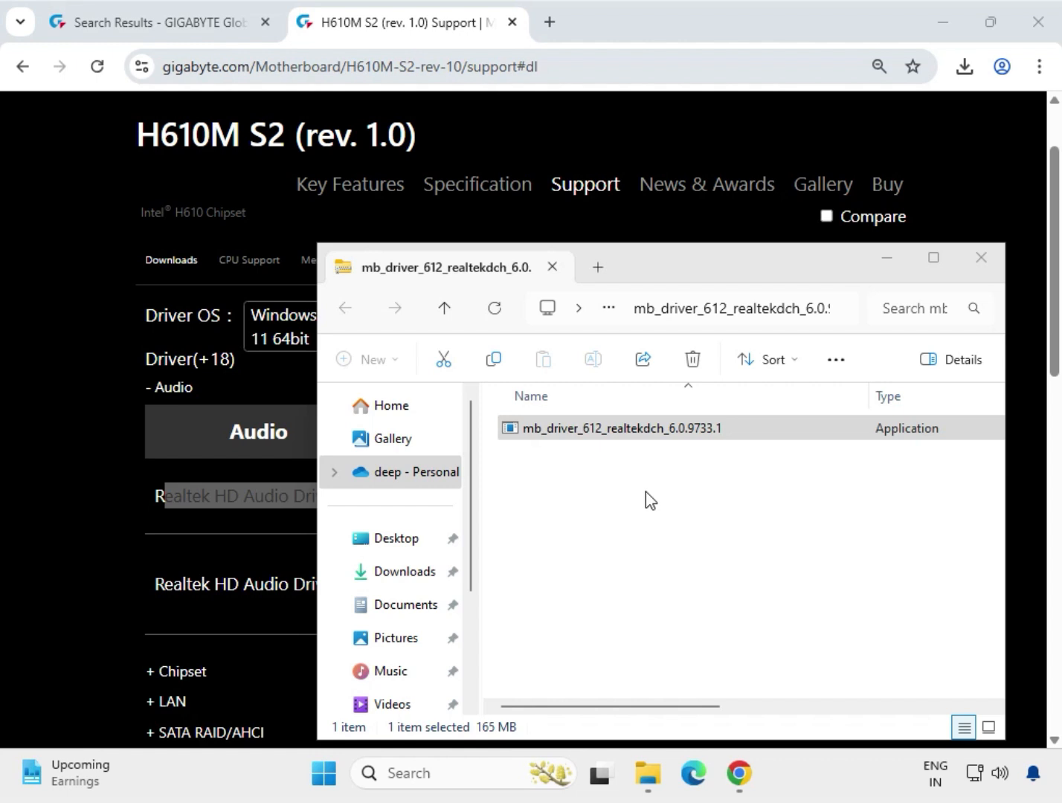
left_click(972, 257)
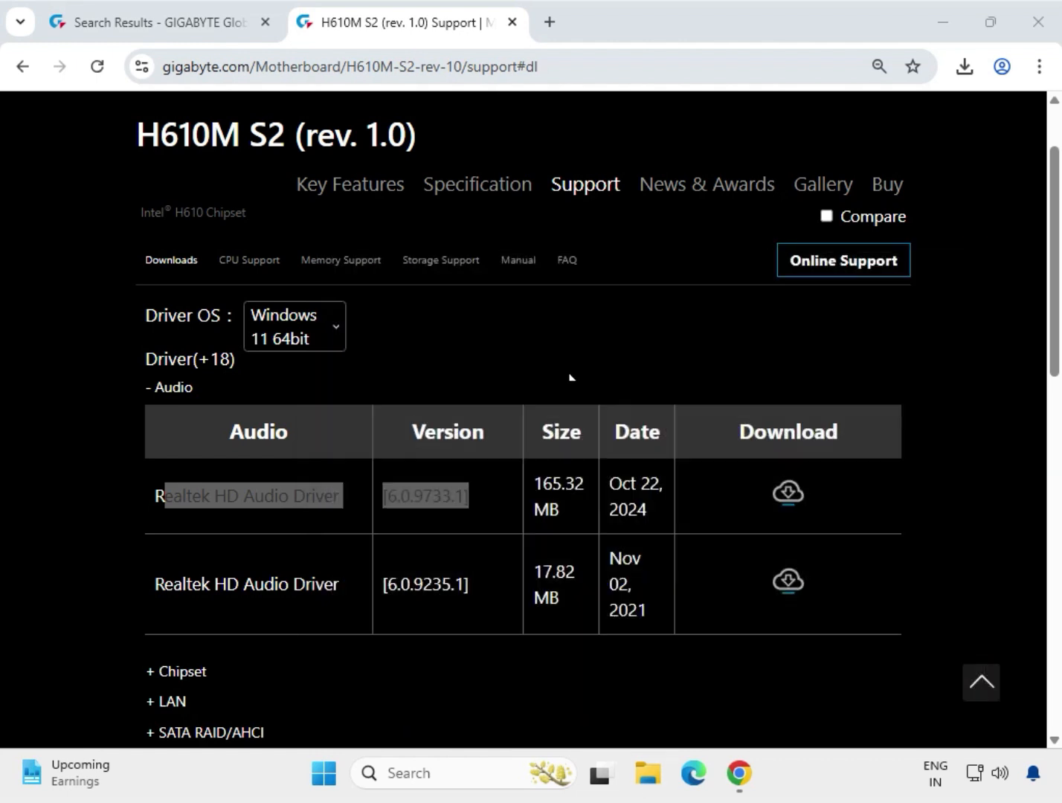
- Expand the Chipset drivers and download the Intel Serial I/O driver dated Mar 03, 2025
left_click(115, 492)
scroll(116, 492, "down", 3)
left_click(174, 454)
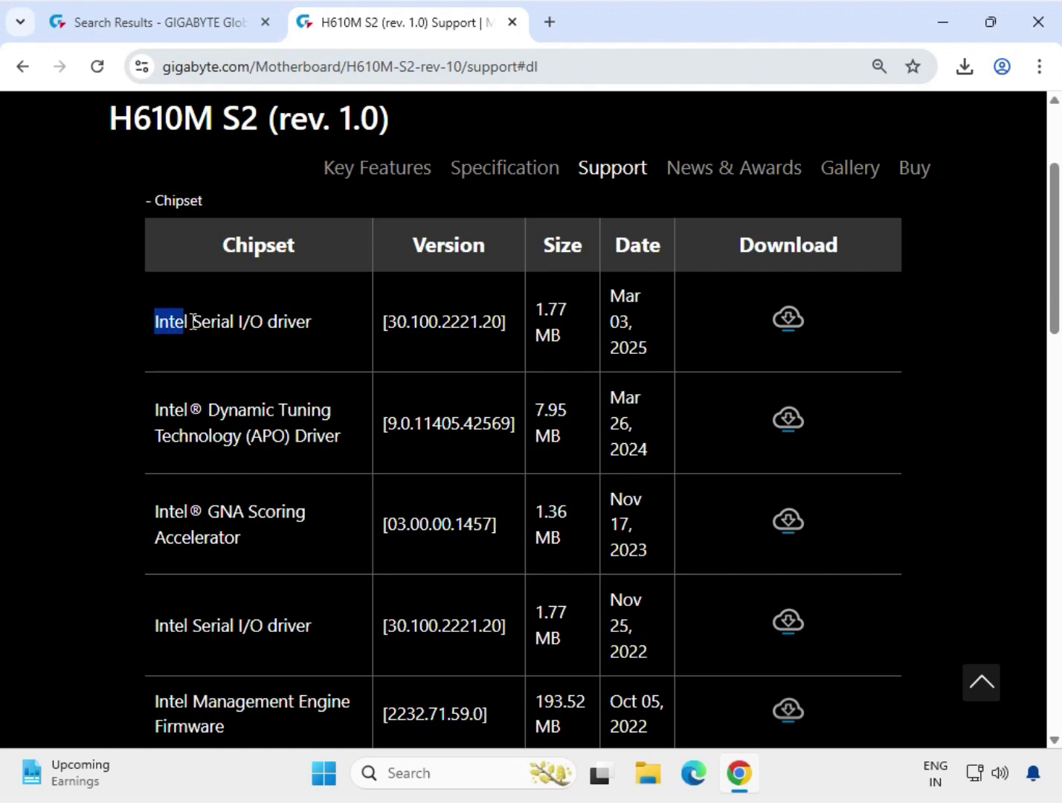
left_click_drag(193, 320, 294, 322)
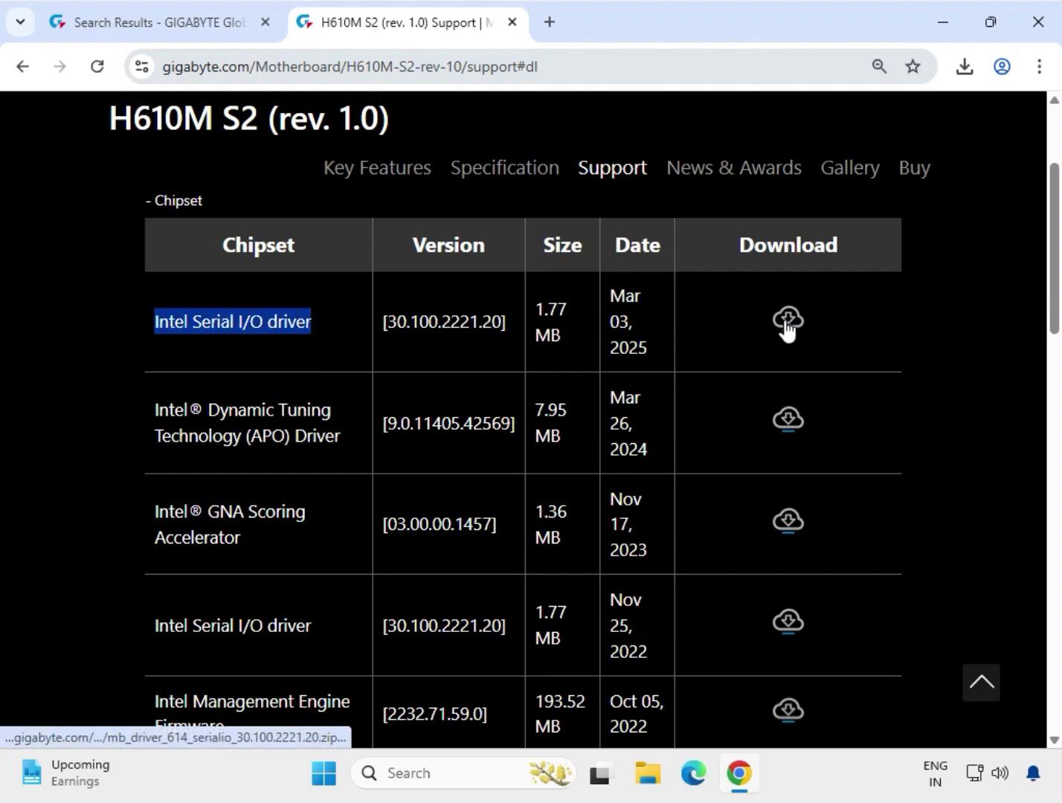
left_click(786, 326)
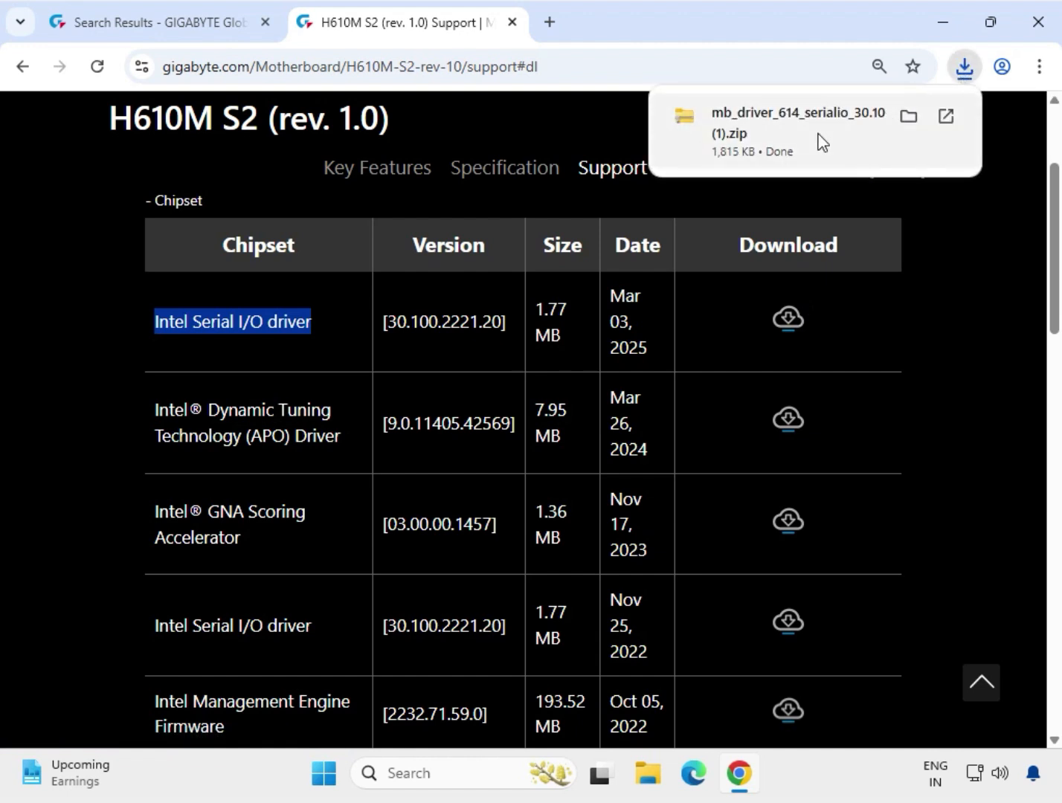
- Run the Intel Serial I/O driver installer from the downloaded archive with permission to make changes, and close the archive folder
left_click(817, 133)
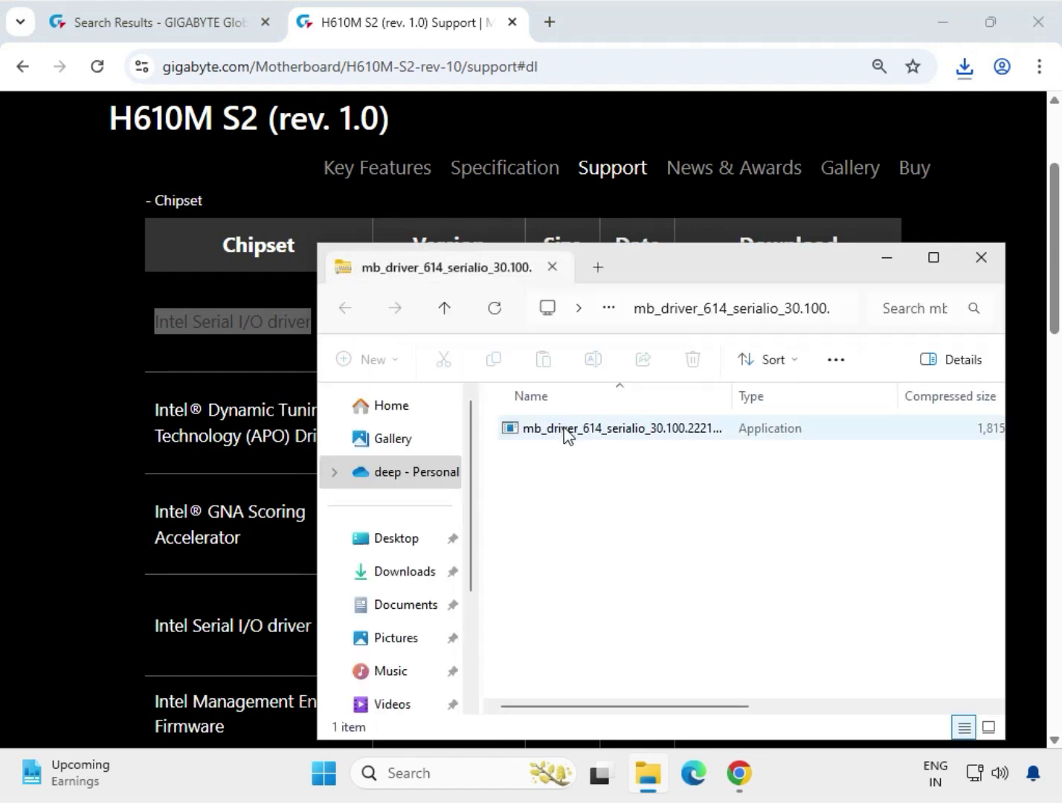
double_click(564, 432)
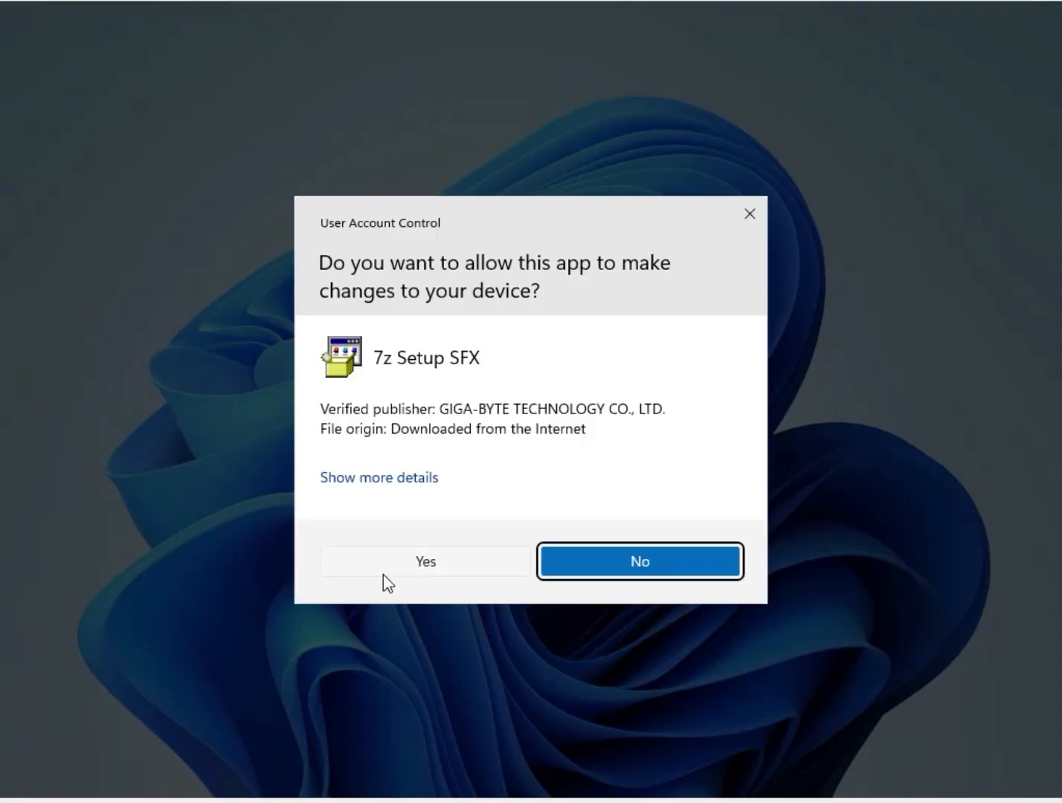
left_click(383, 573)
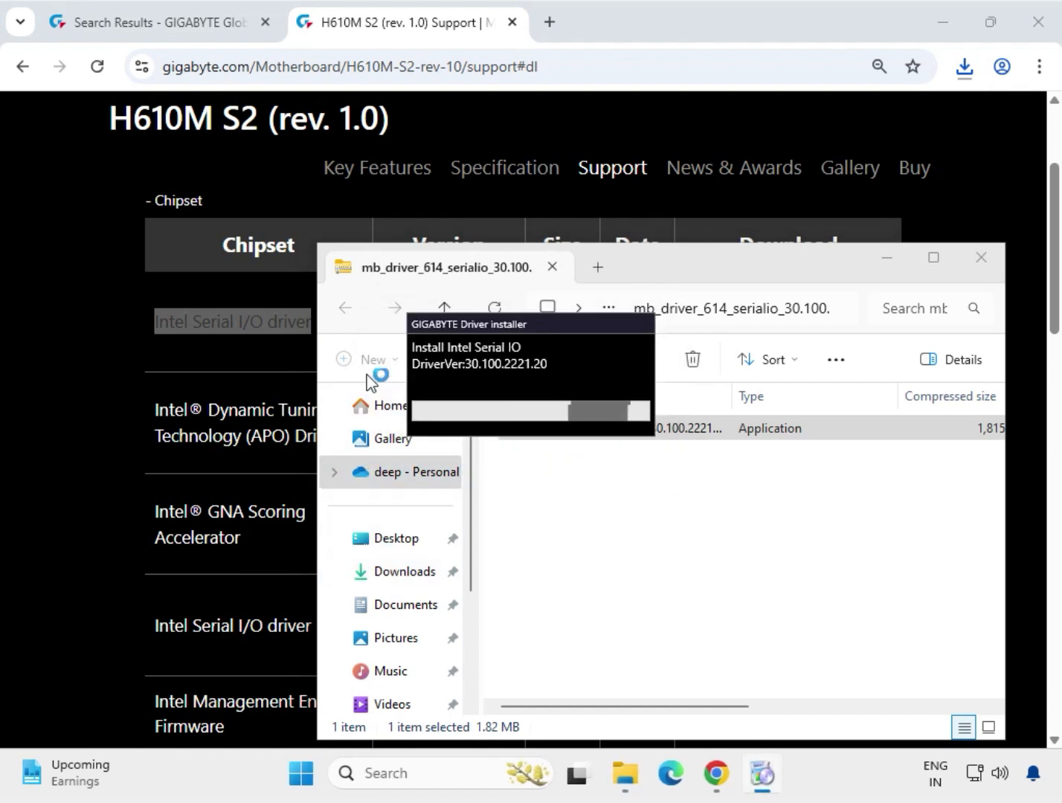
left_click_drag(451, 327, 541, 452)
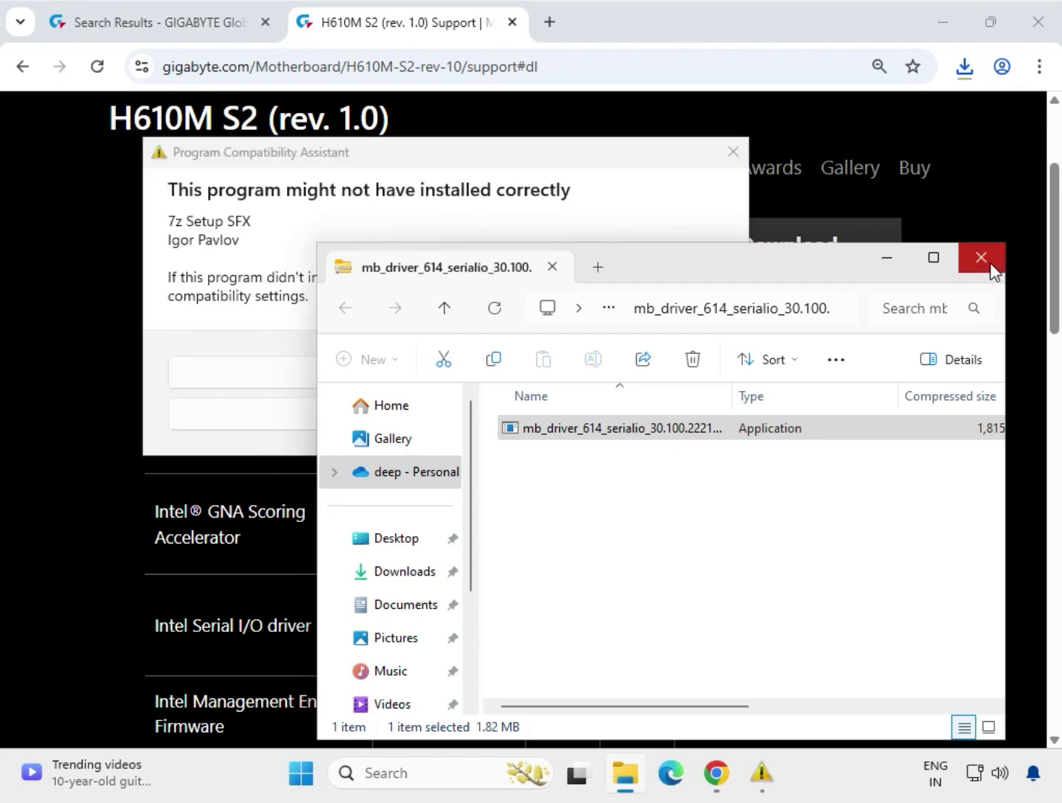
left_click(990, 265)
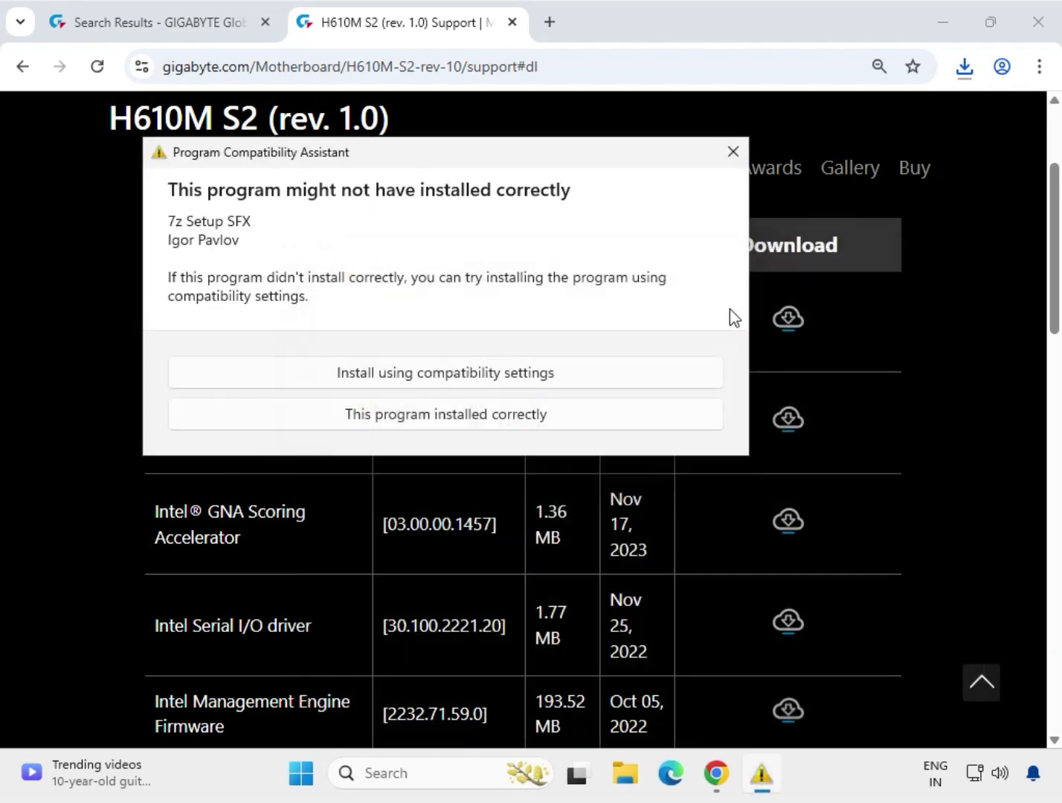
- Try to reinstall the Intel Serial I/O driver using compatibility settings and dismiss the message behind the assistant dialog
left_click(497, 382)
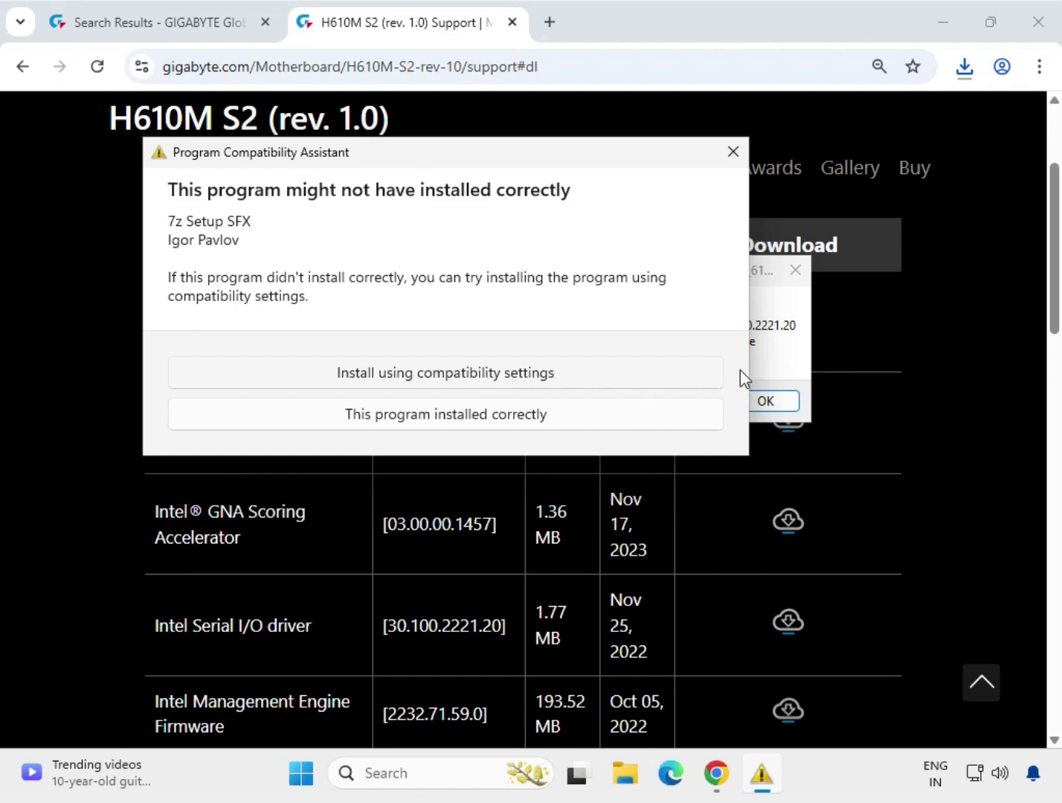
left_click(776, 369)
left_click(757, 394)
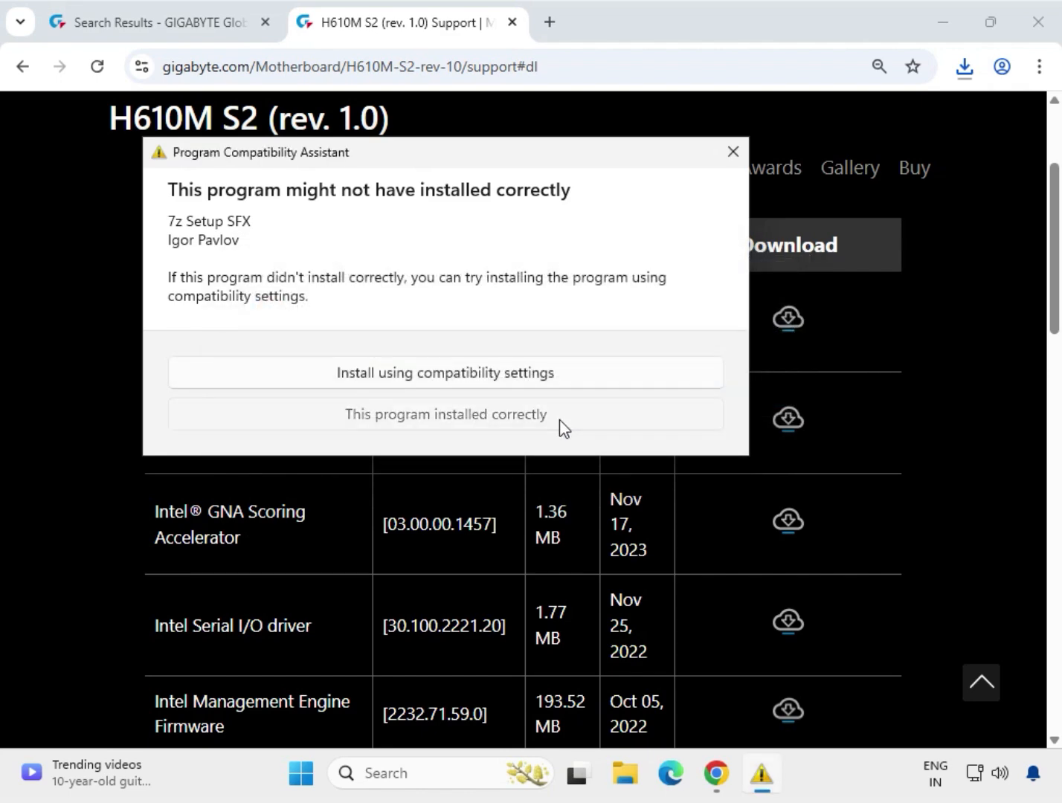
- Confirm that the Serial I/O program installed correctly, and download the Intel INF installation version 10.1.19198.8339 dated Oct 05, 2022
left_click(562, 429)
left_click(113, 531)
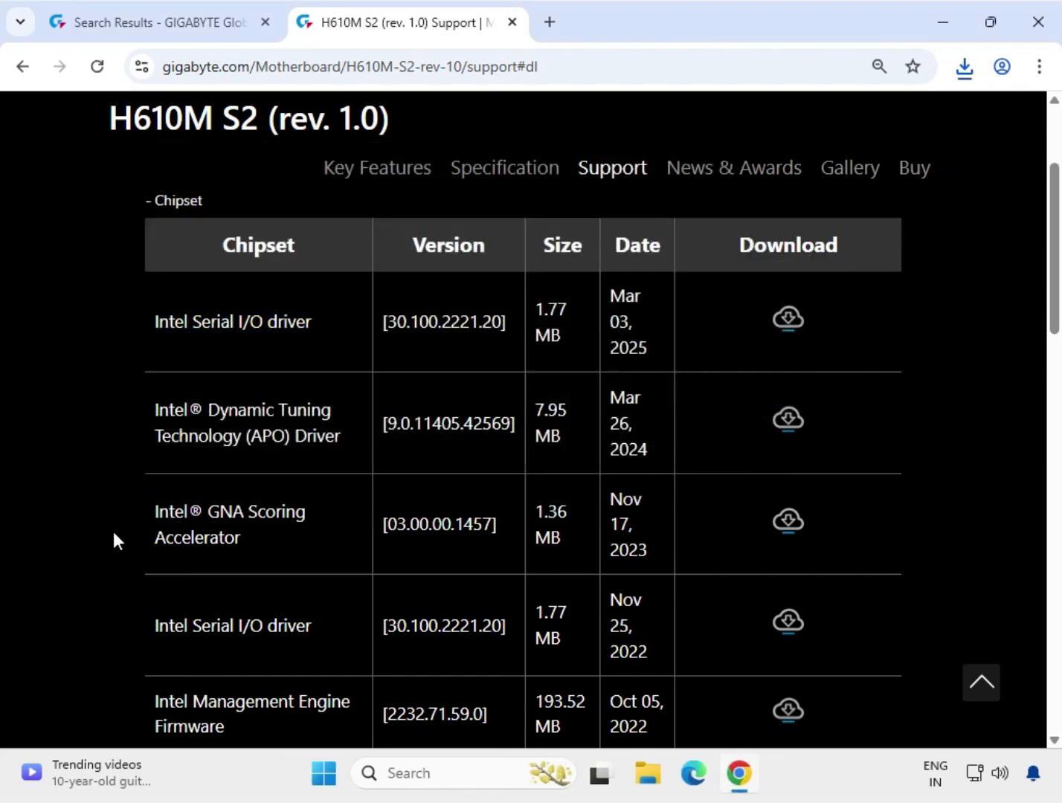
scroll(112, 531, "down", 4)
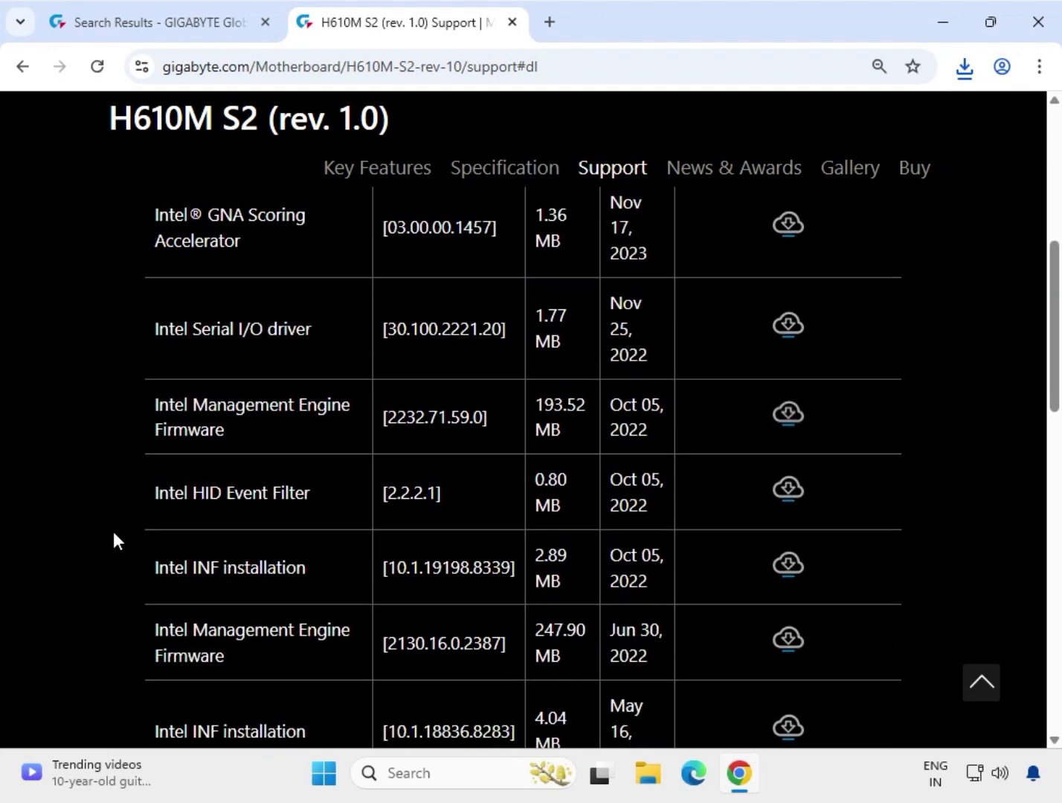
left_click_drag(152, 556, 274, 560)
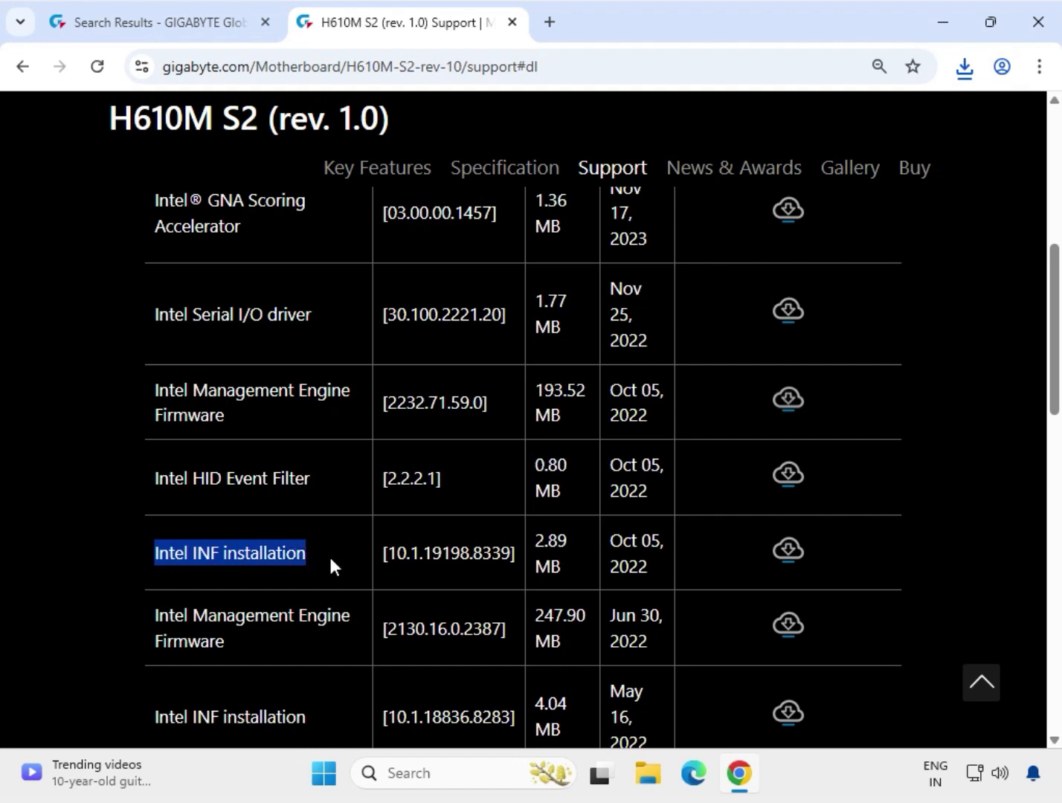
left_click(788, 559)
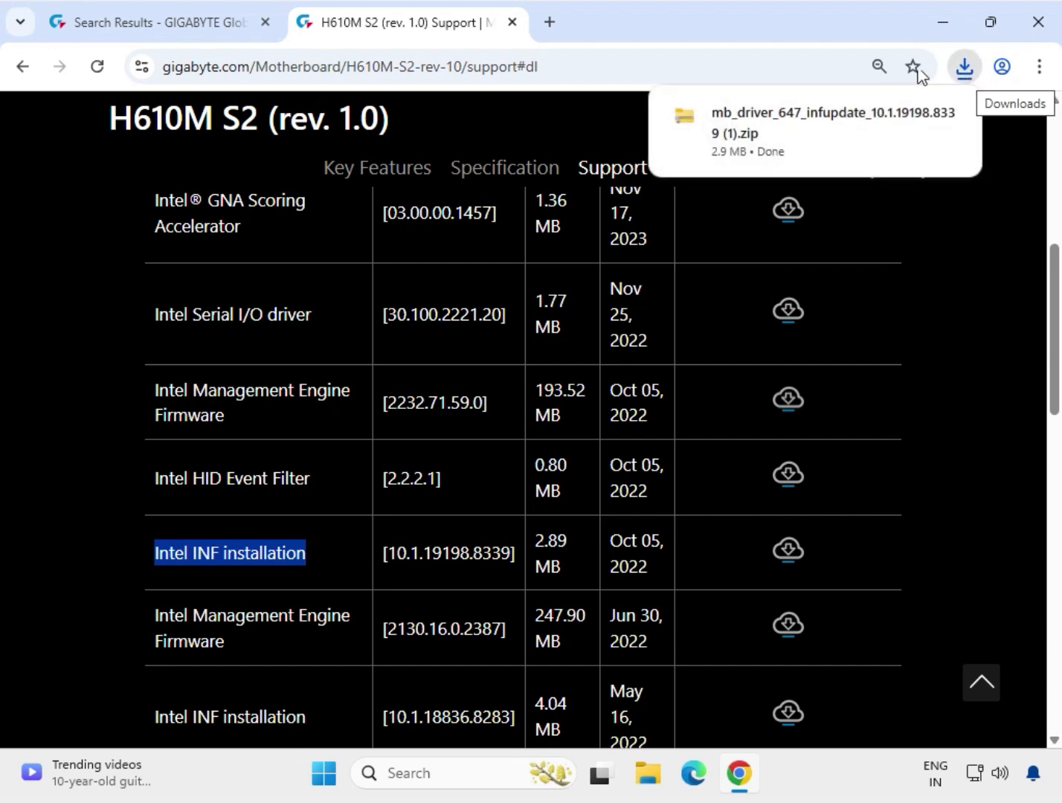
- Open the downloaded INF update archive and run its installer, allowing it to make changes to the device
left_click(821, 109)
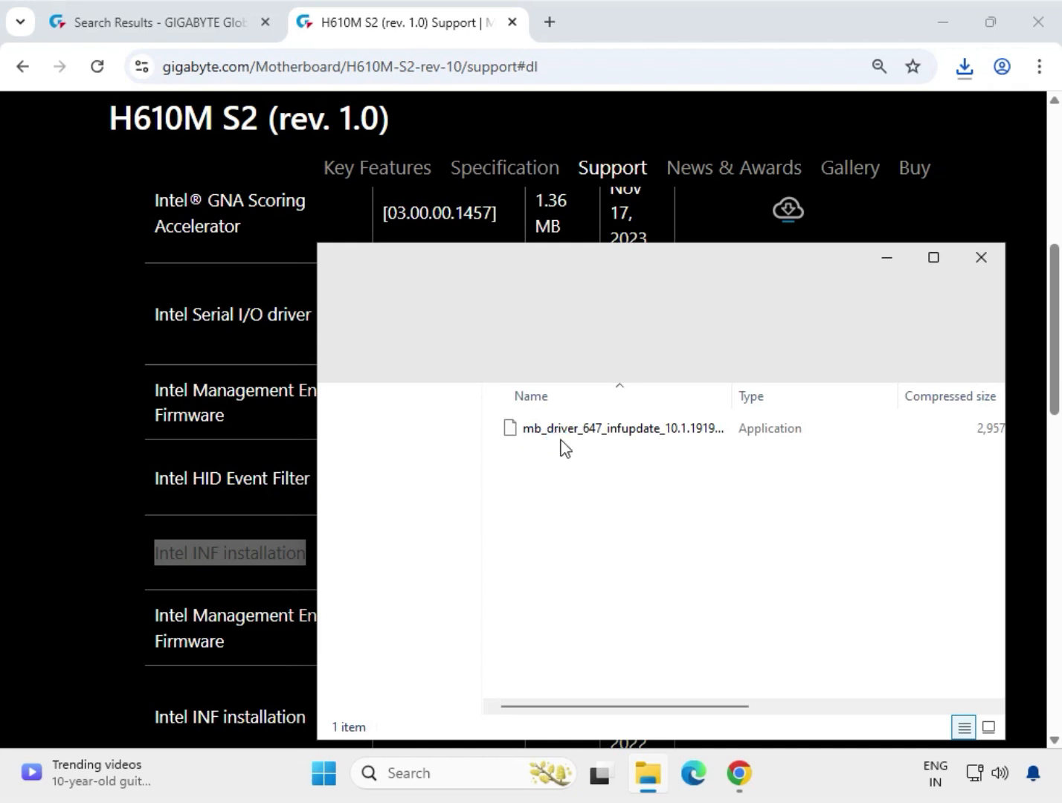
double_click(571, 438)
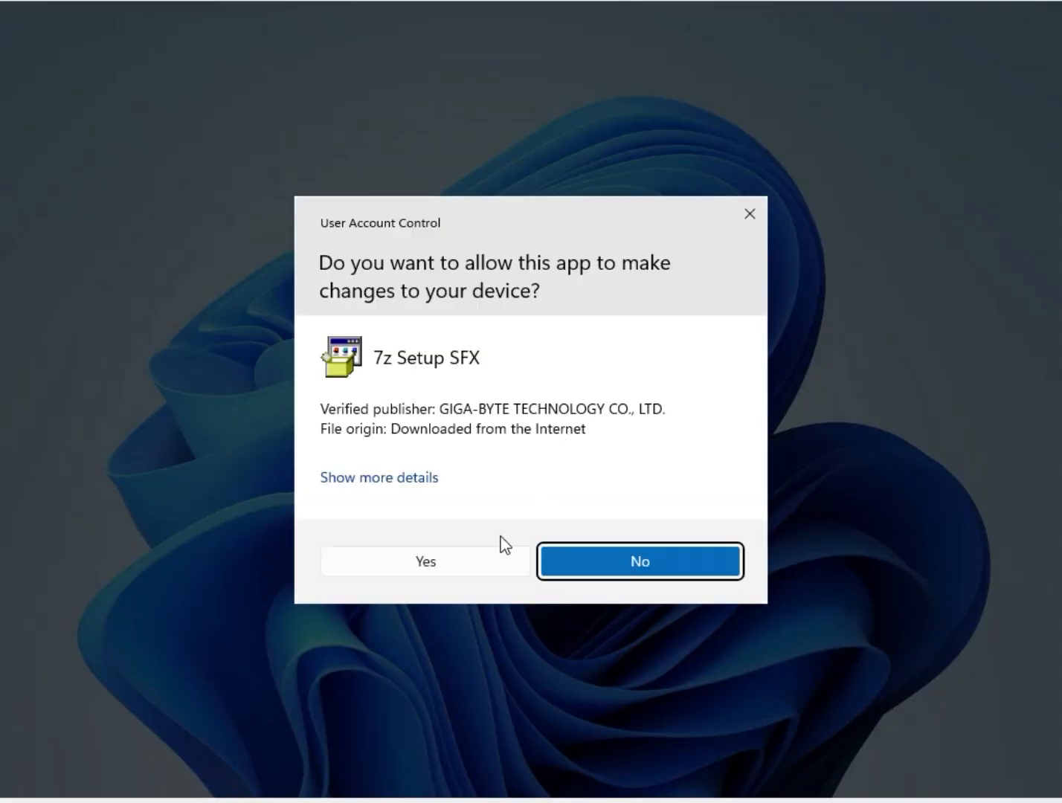
left_click(470, 559)
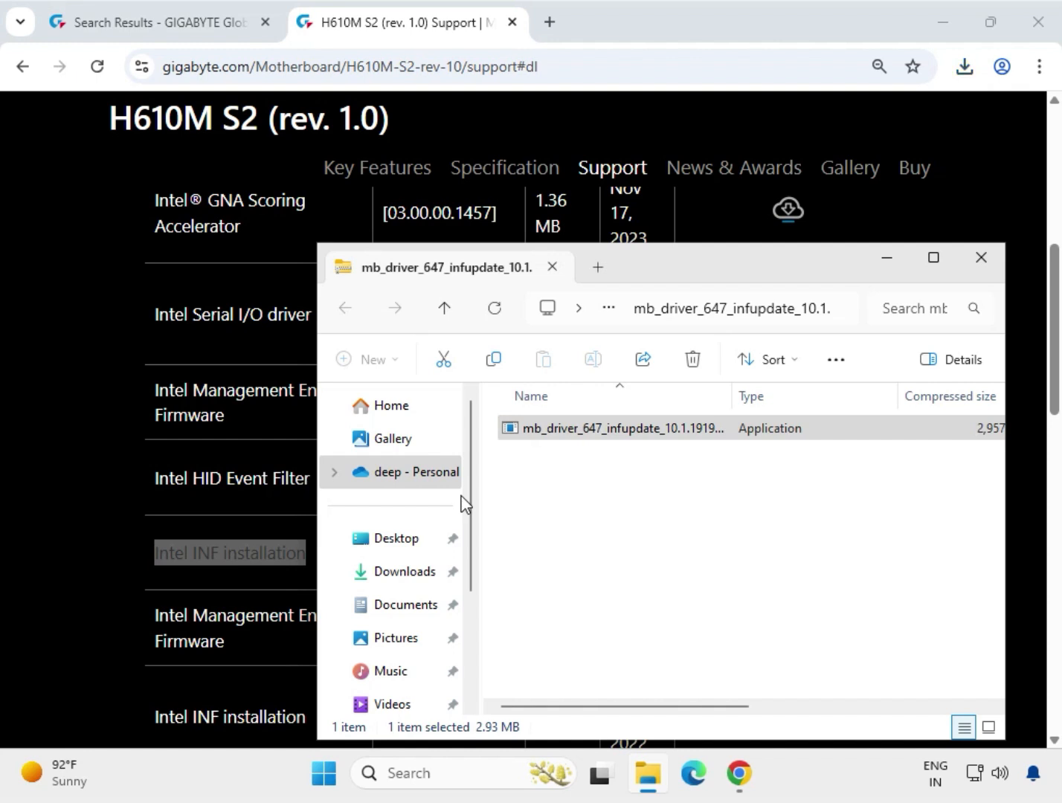
- Run the INF update installer again with permission to make changes, and close the archive folder
left_click(573, 436)
double_click(573, 435)
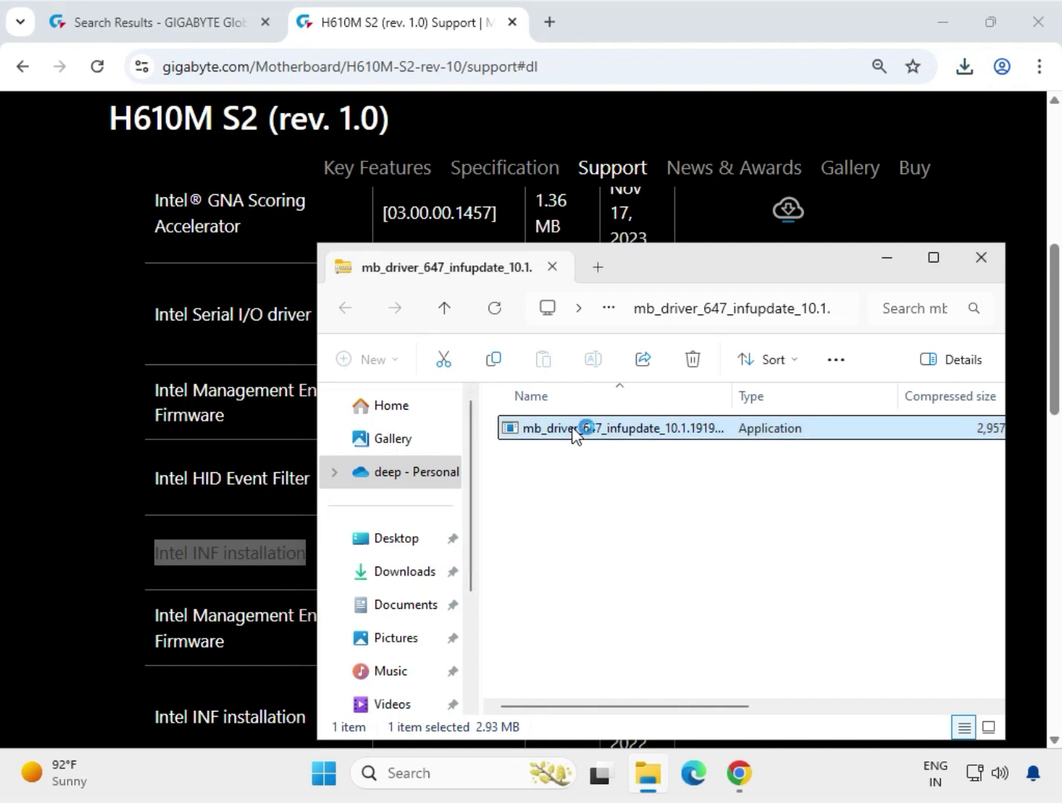
left_click(426, 561)
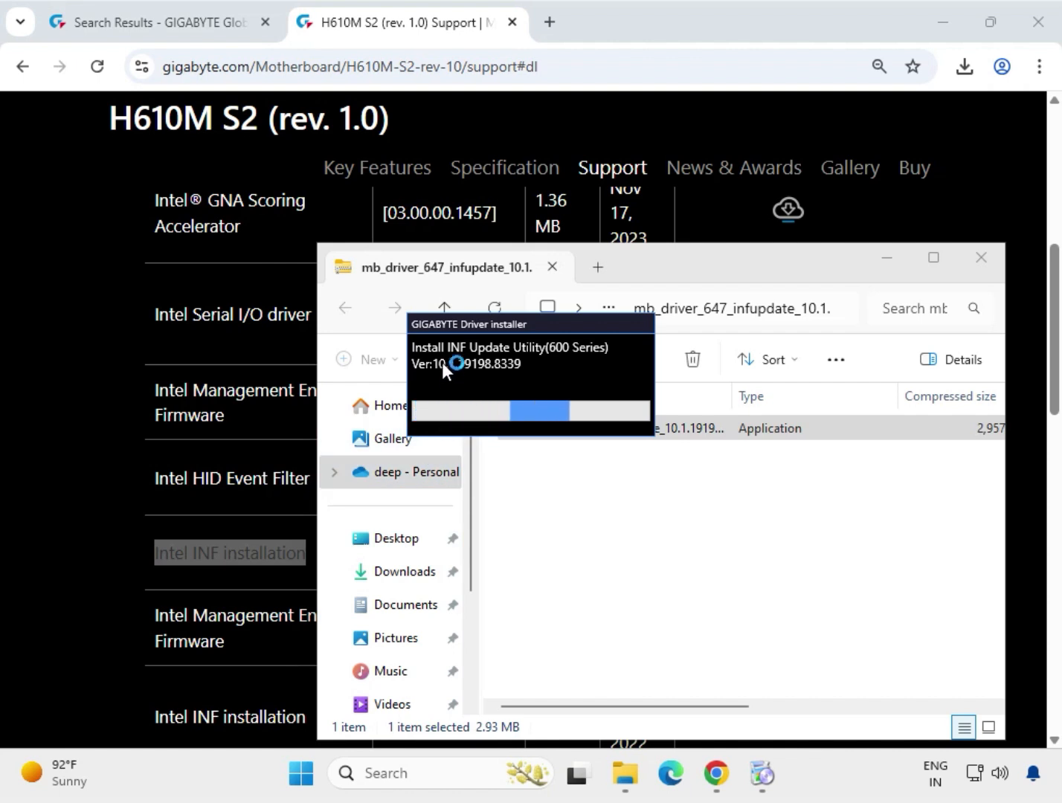
left_click_drag(457, 322, 572, 430)
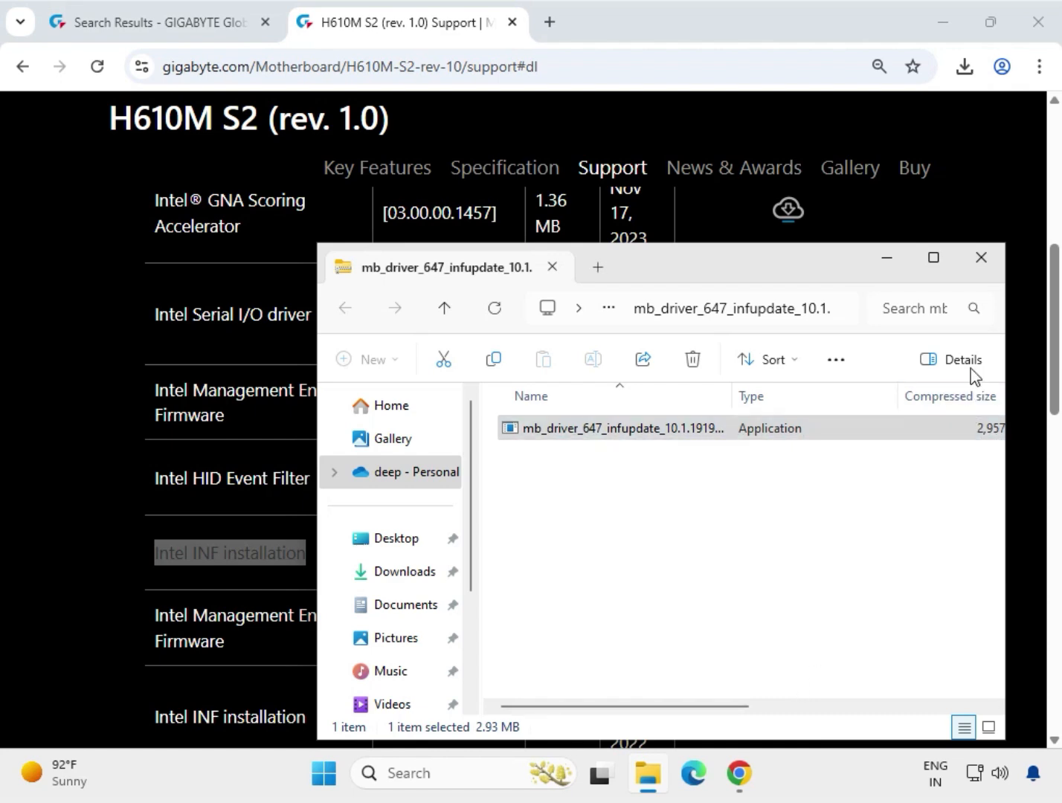
left_click(982, 273)
left_click(964, 469)
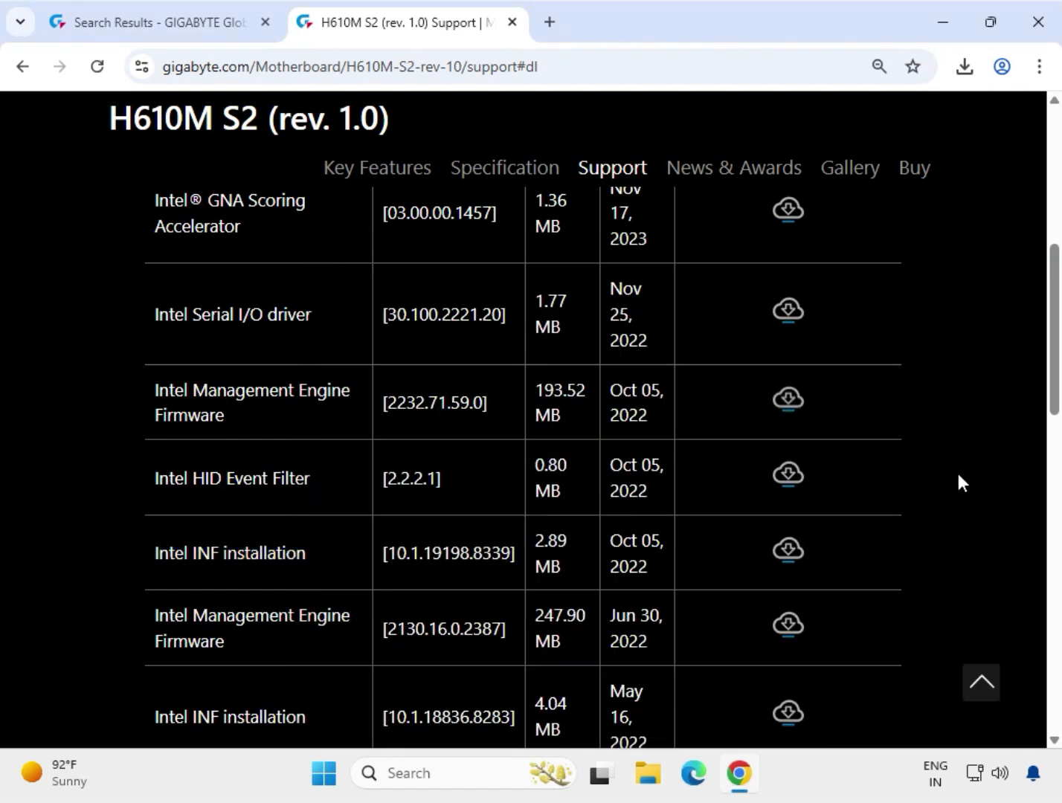
- Expand the LAN drivers and download the Realtek LAN Driver version 11.24.0318.2025 dated Jun 12, 2025
scroll(915, 477, "down", 3)
scroll(532, 578, "down", 3)
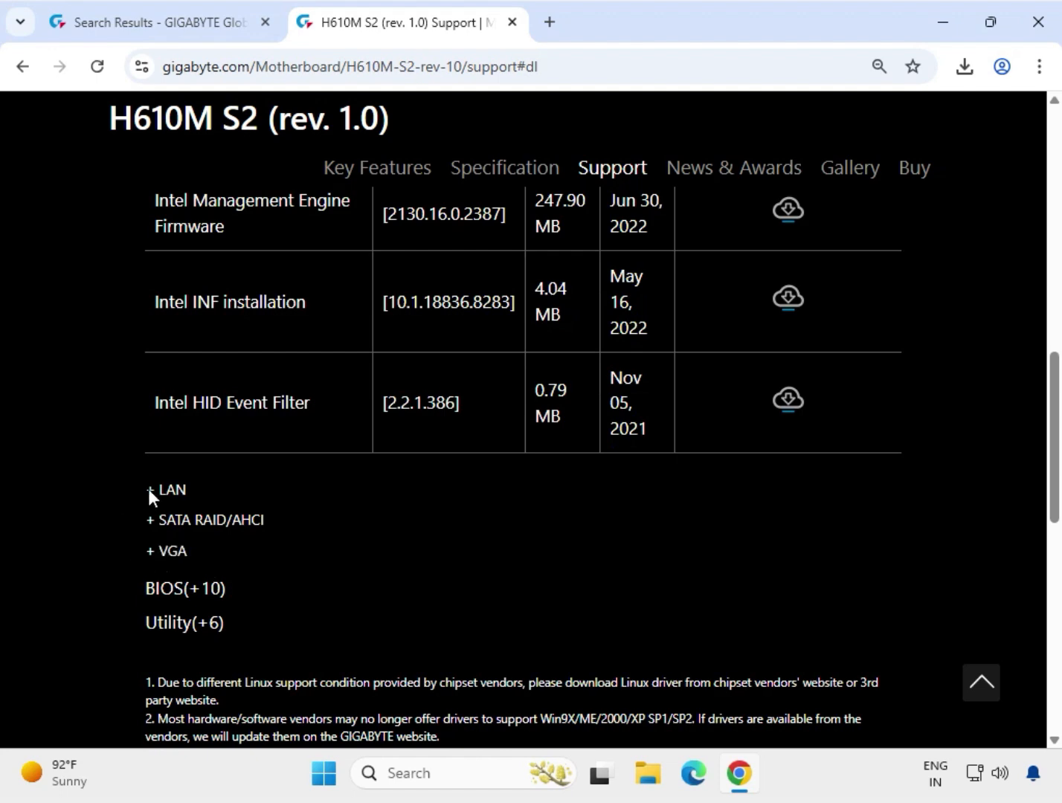
left_click(148, 489)
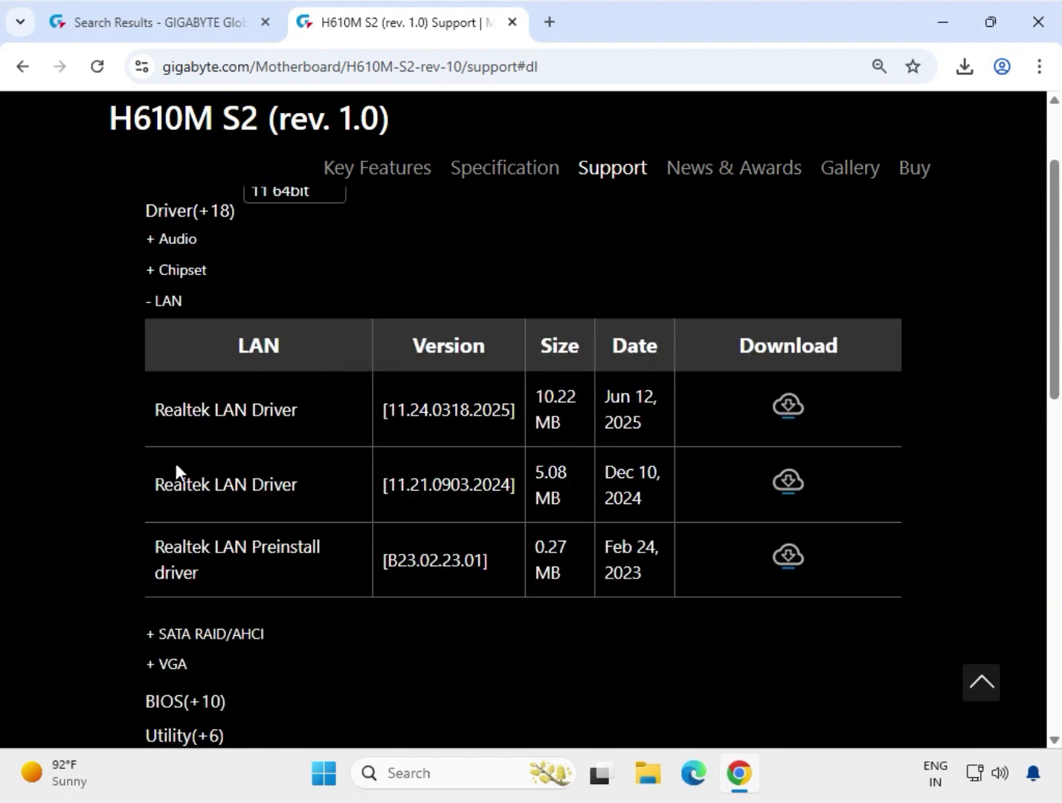
left_click_drag(159, 410, 642, 415)
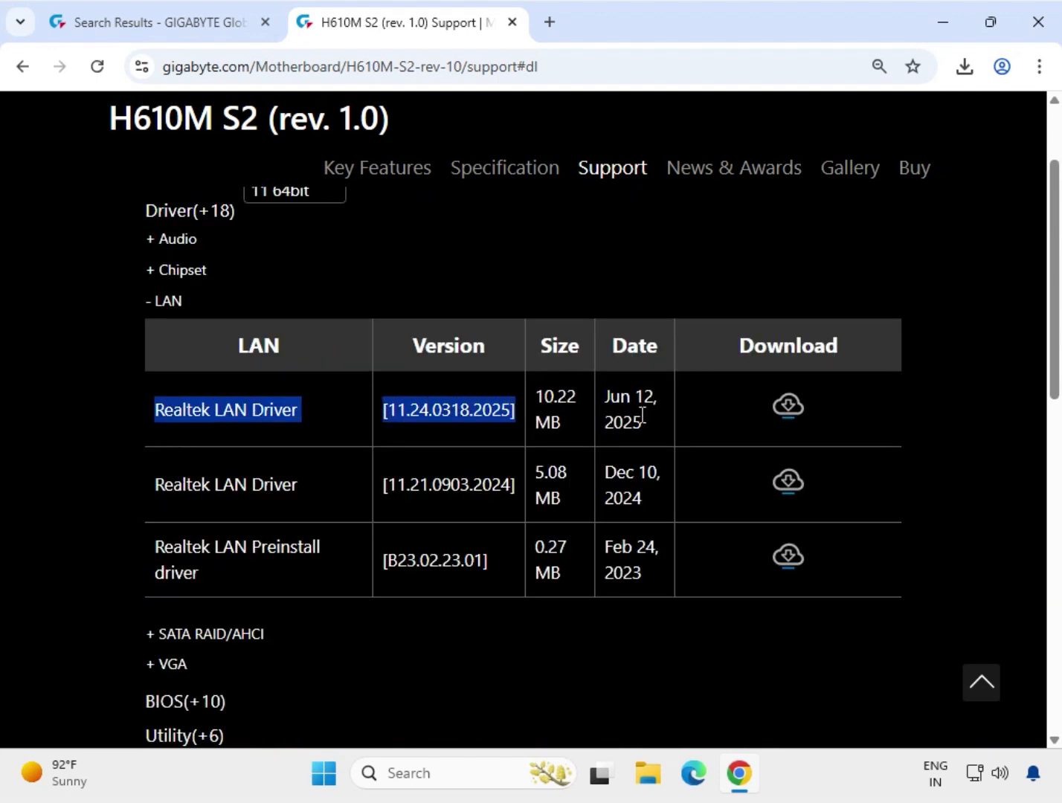
left_click(781, 409)
- Install the Realtek LAN driver from the downloaded archive, allowing it to make changes to the device, and close the archive folder
left_click(790, 149)
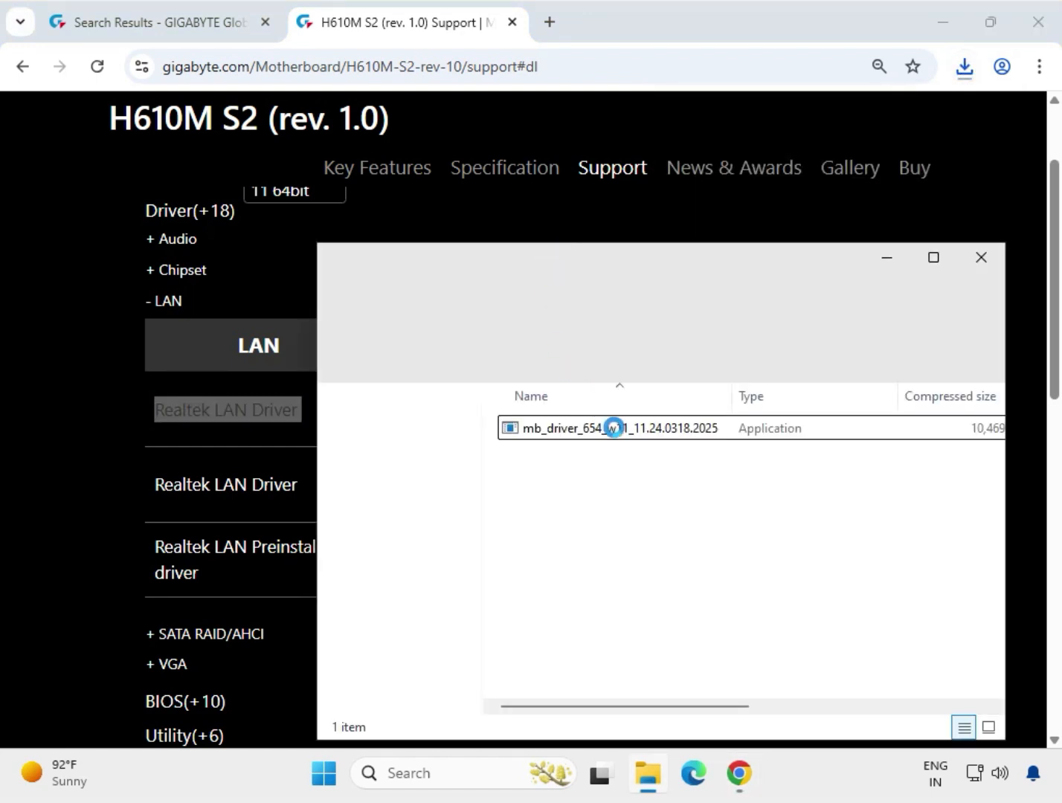
double_click(614, 430)
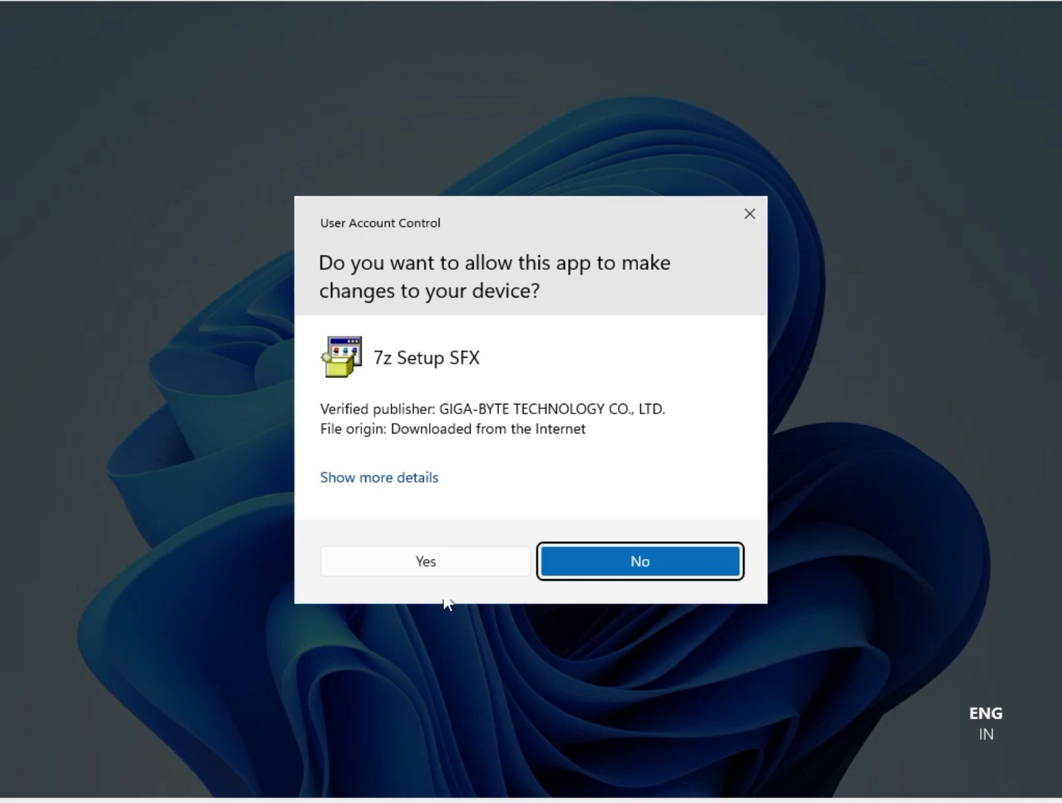
left_click(444, 569)
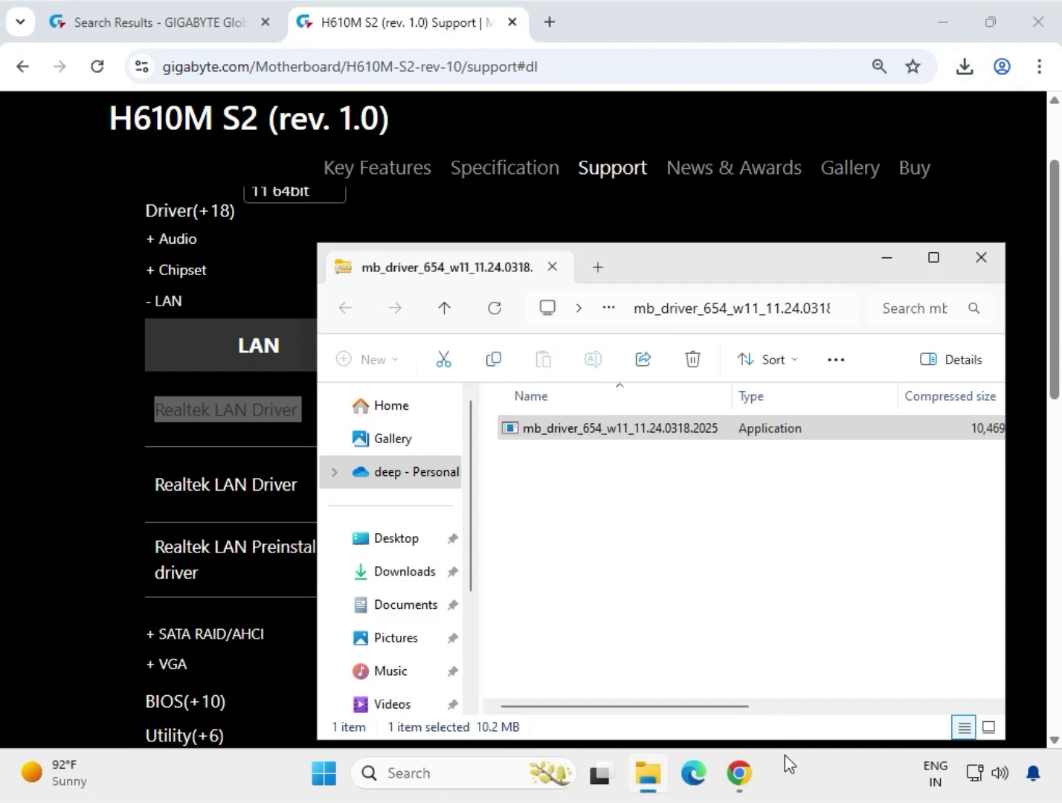
left_click(971, 269)
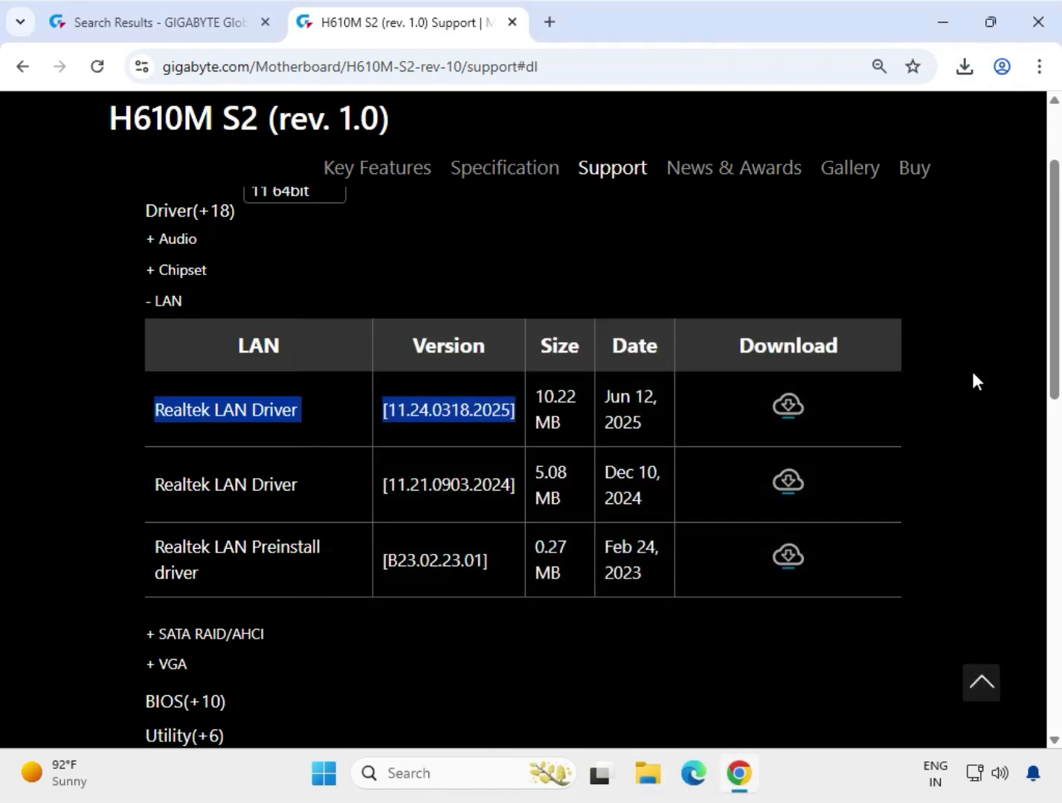
left_click(893, 520)
- Expand the VGA drivers and download the Intel Graphic Driver version 32.0.101.5542 dated Oct 16, 2024
scroll(567, 560, "down", 2)
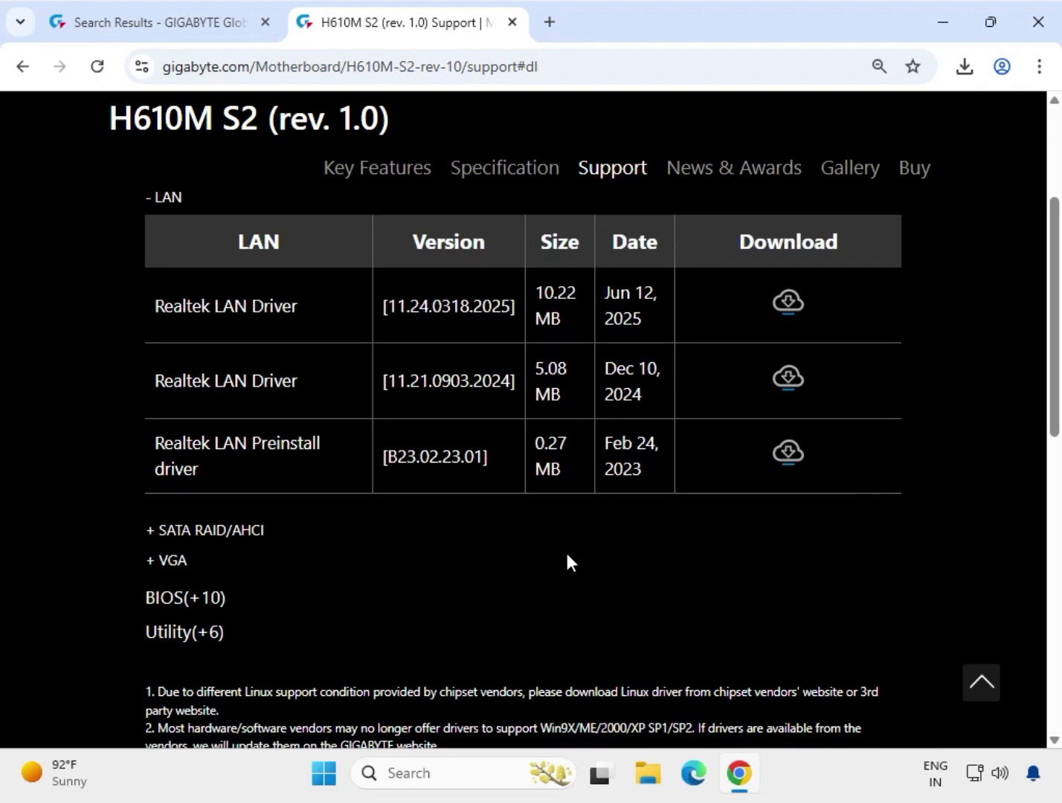
left_click(188, 558)
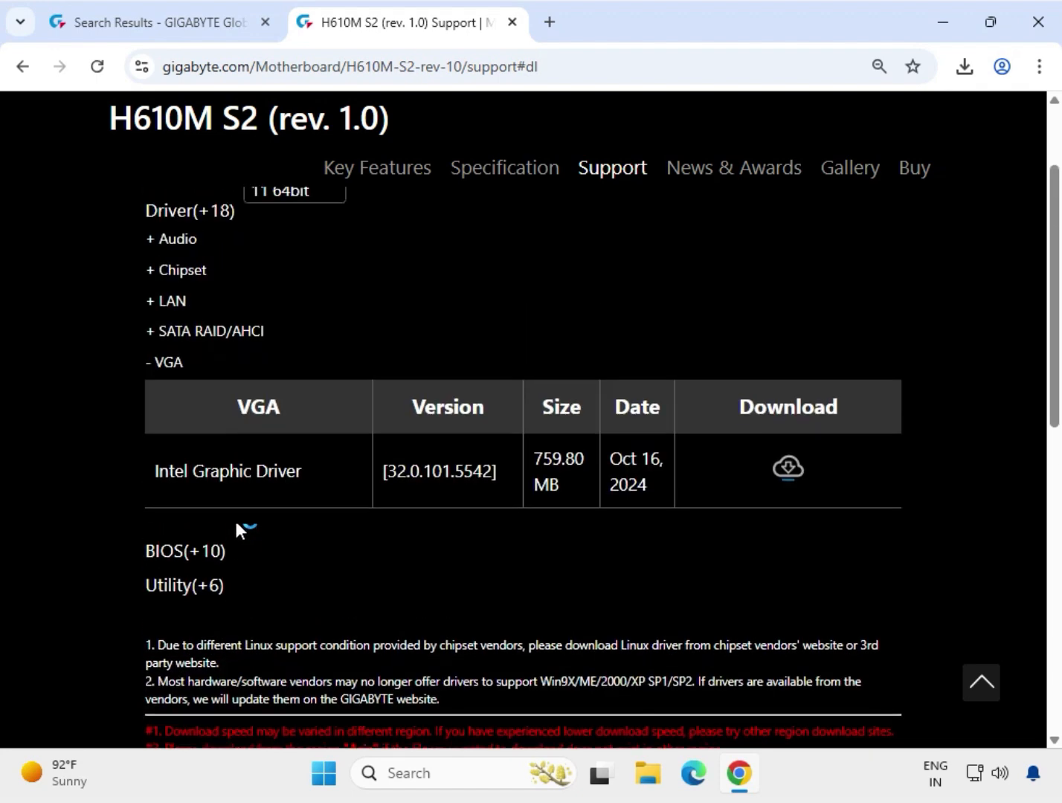
left_click_drag(171, 476, 629, 460)
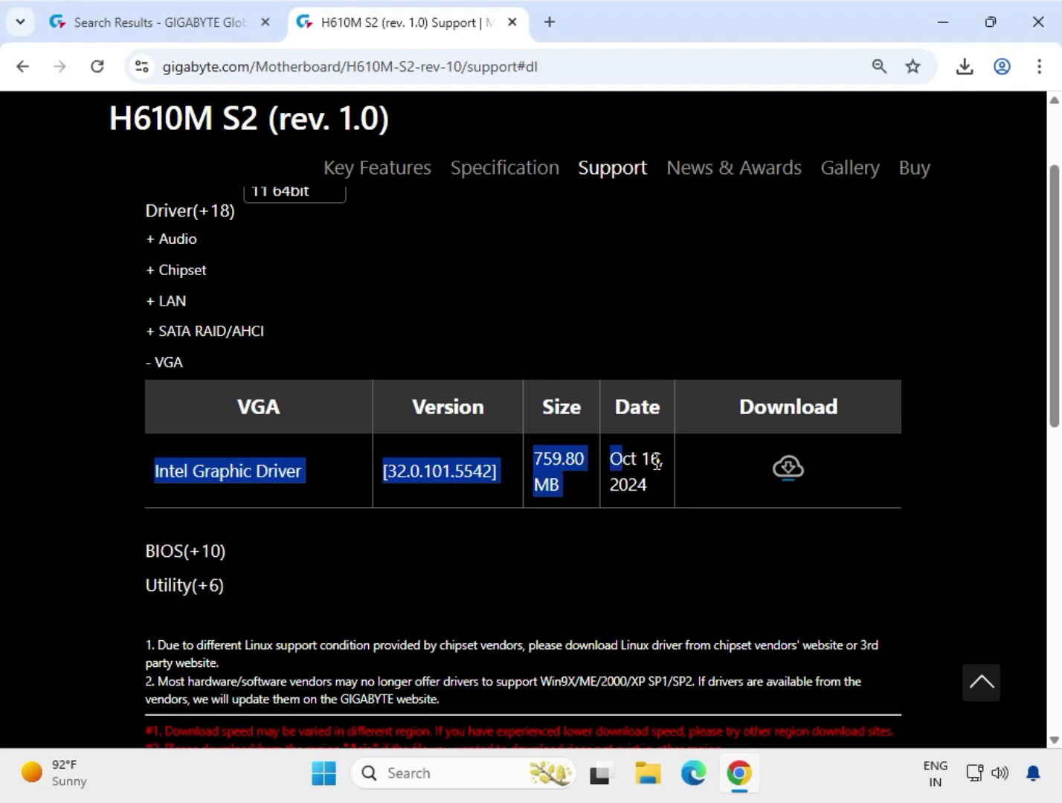
left_click(788, 470)
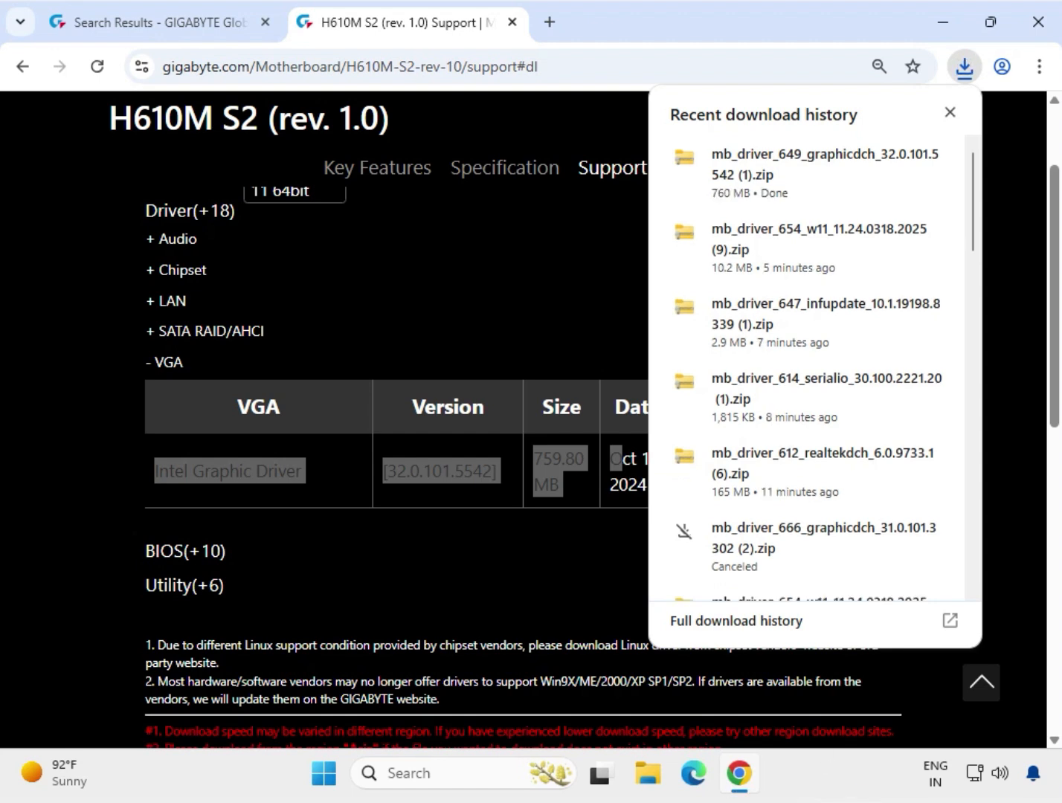
- Open the downloaded Intel graphics driver archive and select the installer inside it
left_click(772, 176)
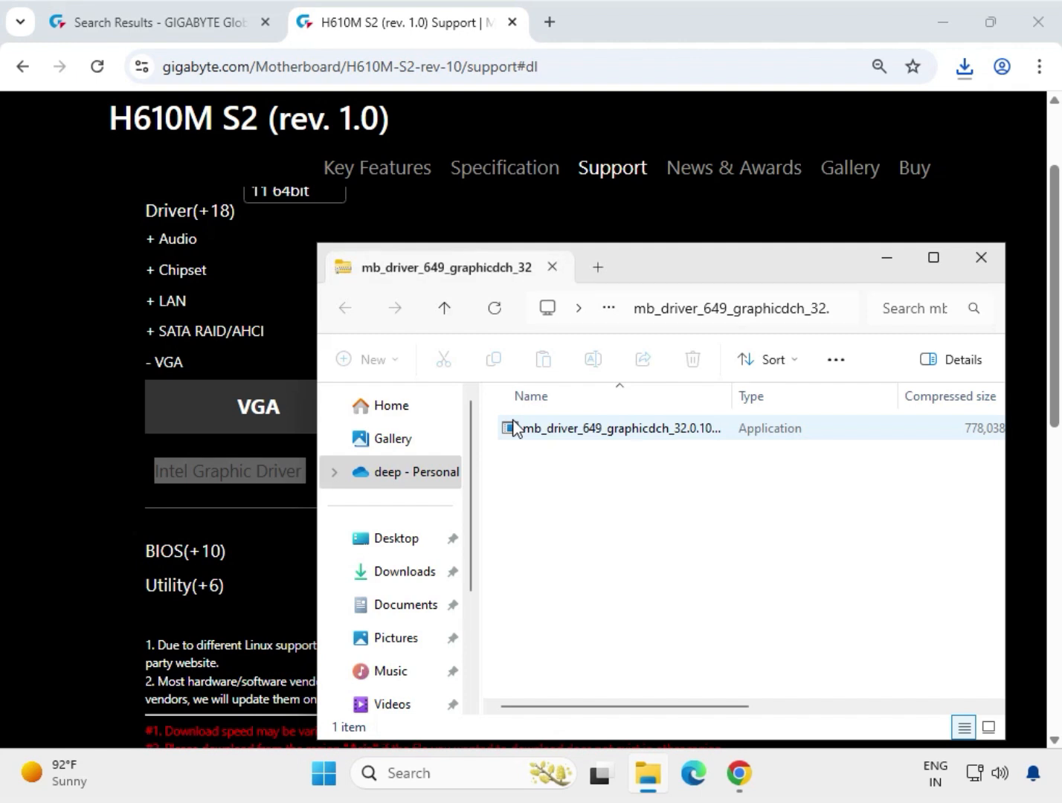
left_click(541, 430)
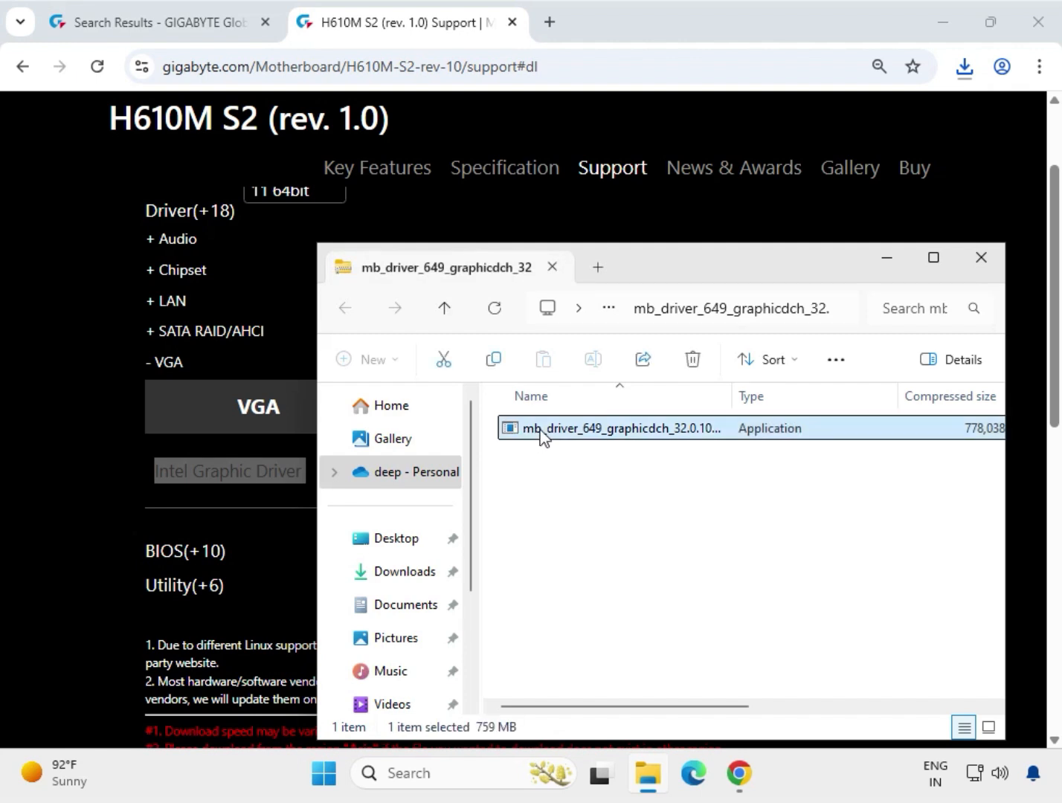